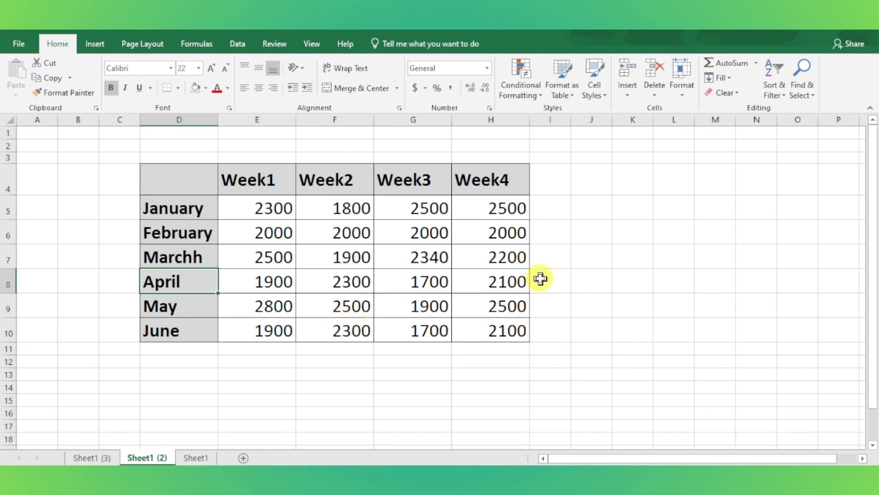
key(F2)
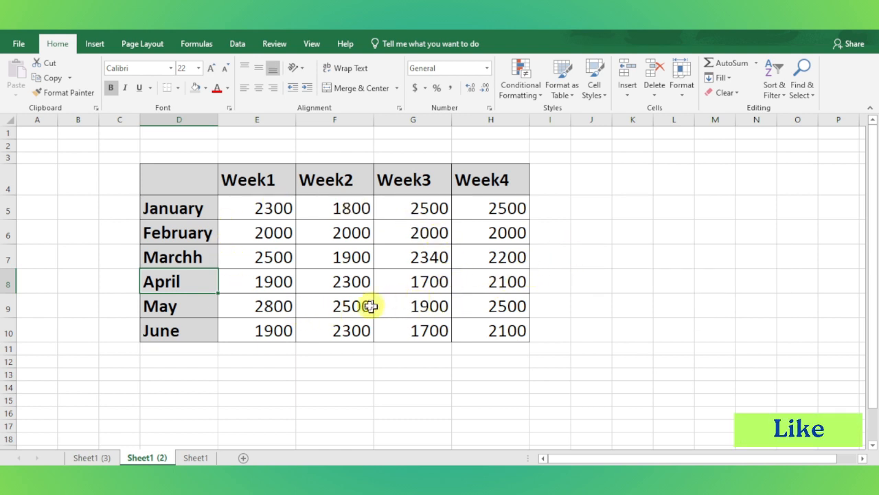
click(342, 256)
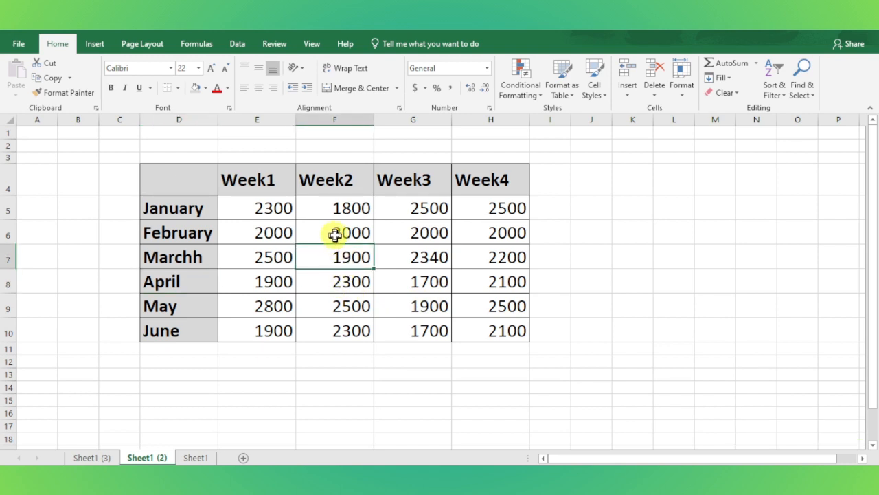
click(332, 232)
click(269, 234)
click(268, 256)
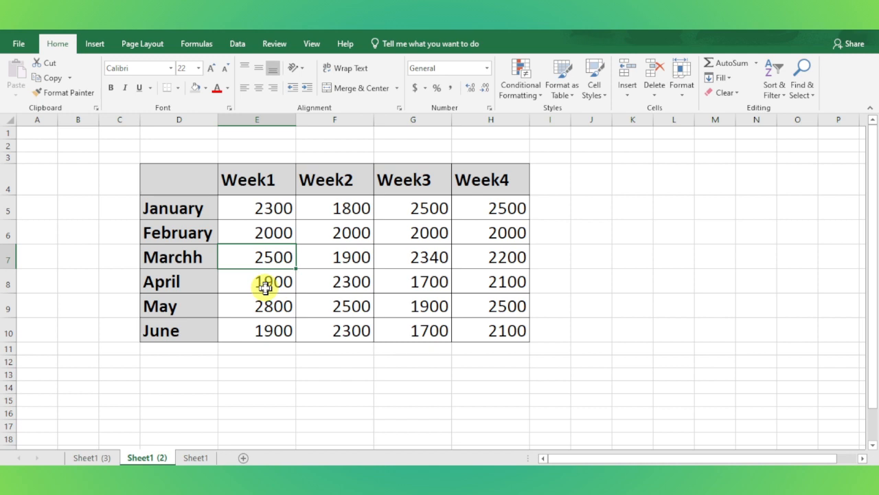
click(187, 260)
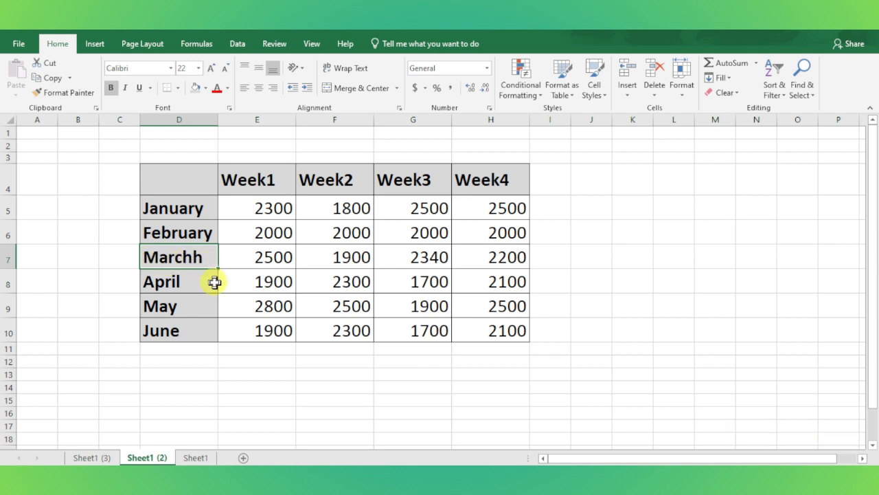
click(248, 281)
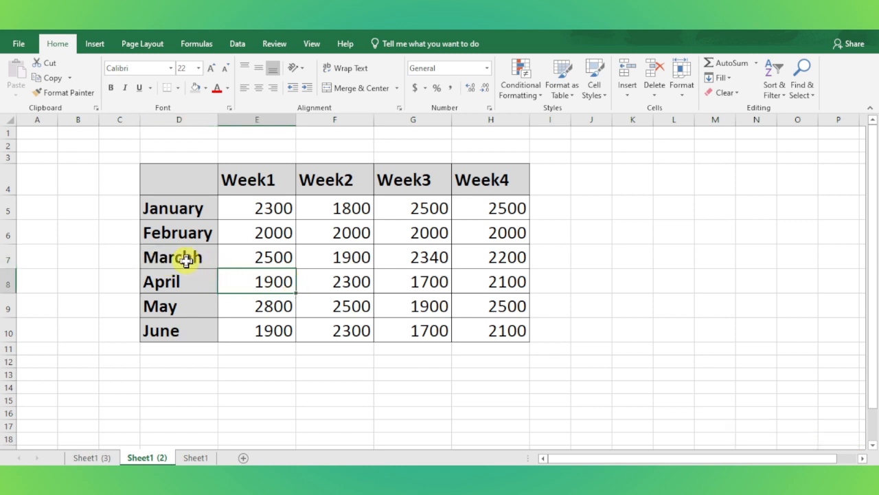
click(187, 259)
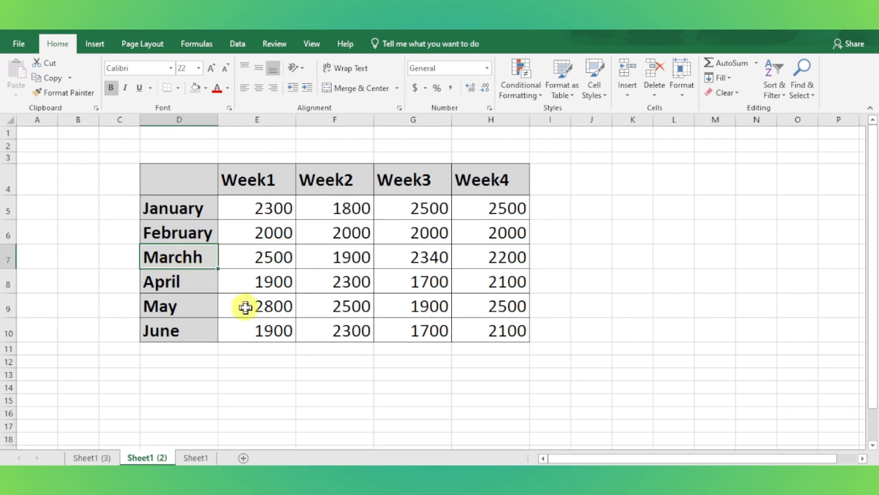
text(dfdd)
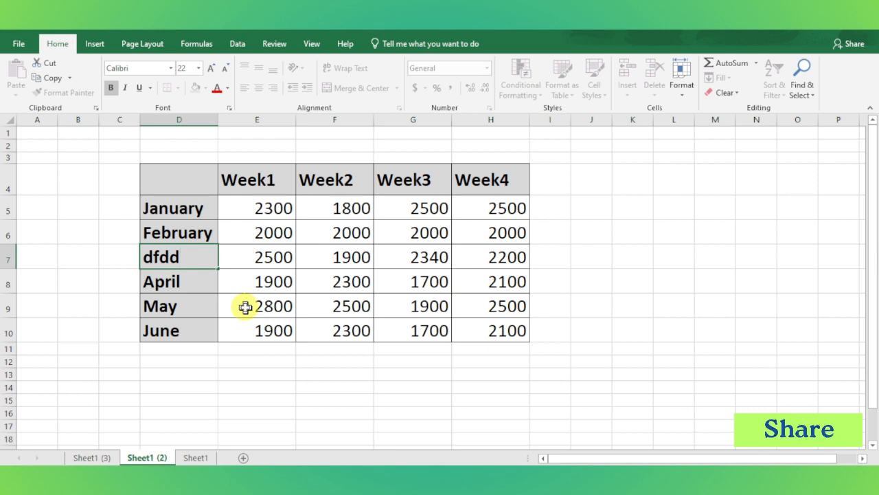
key(Escape)
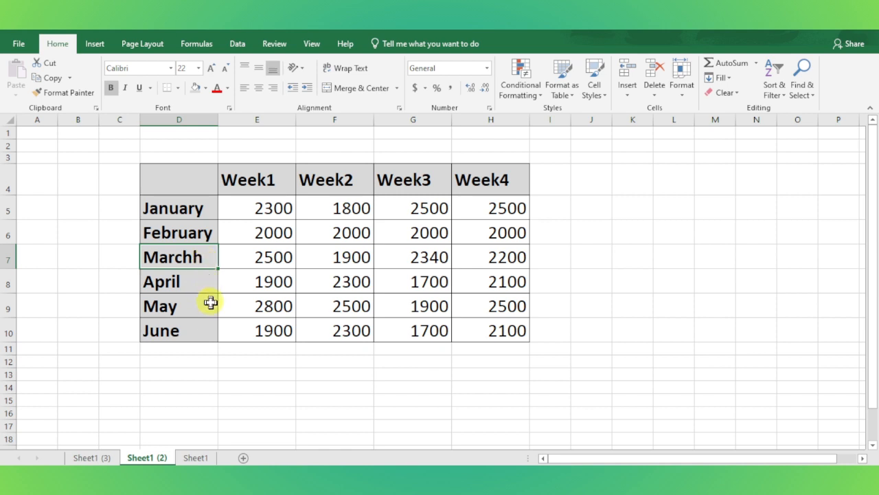
key(Right)
key(Right)
key(Right)
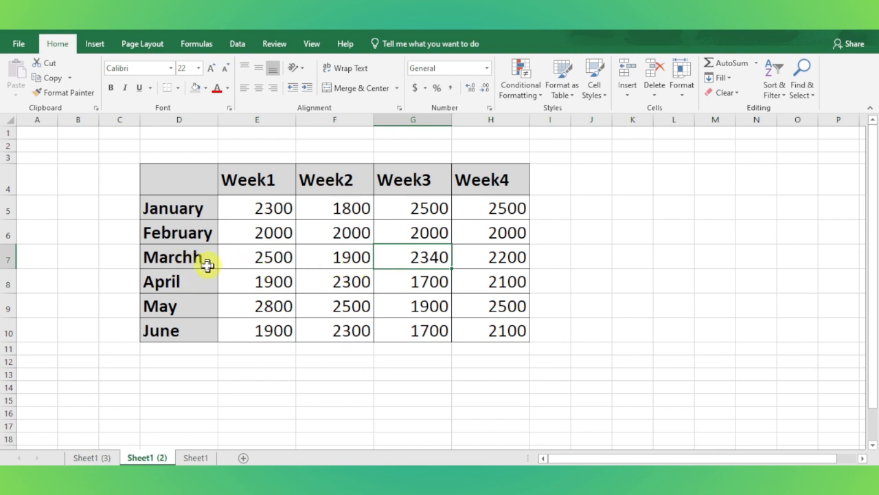
click(209, 260)
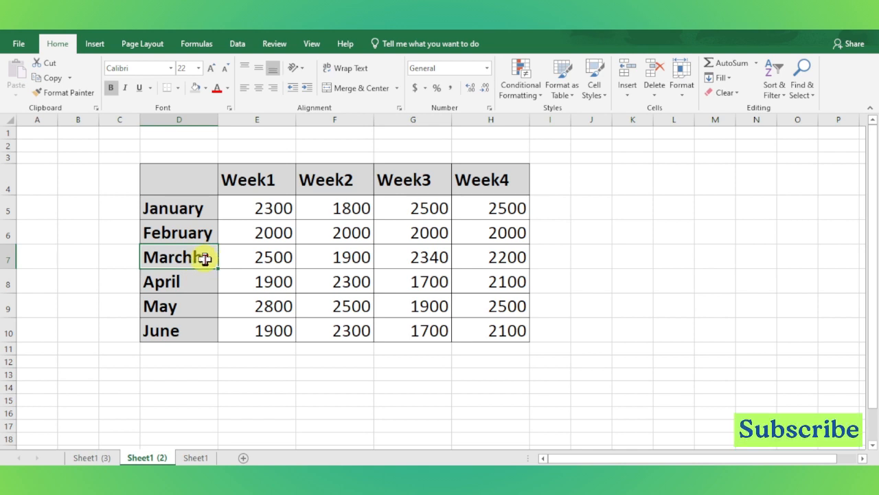
double_click(205, 259)
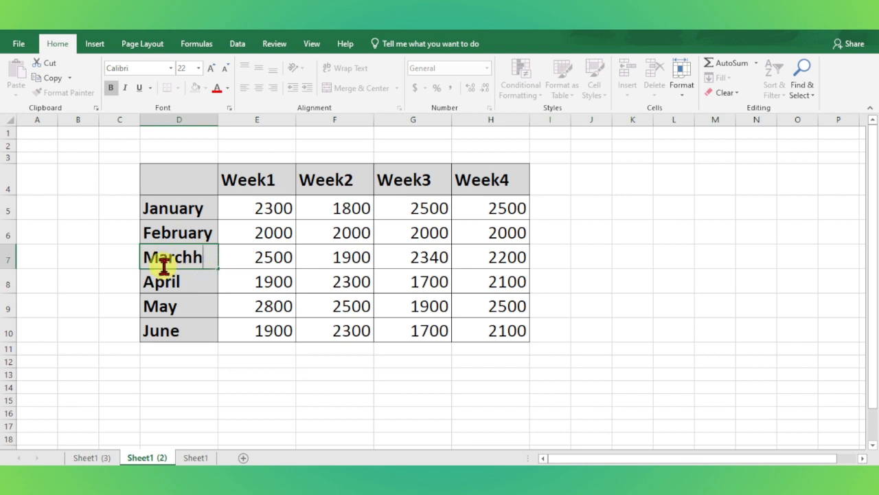
click(261, 266)
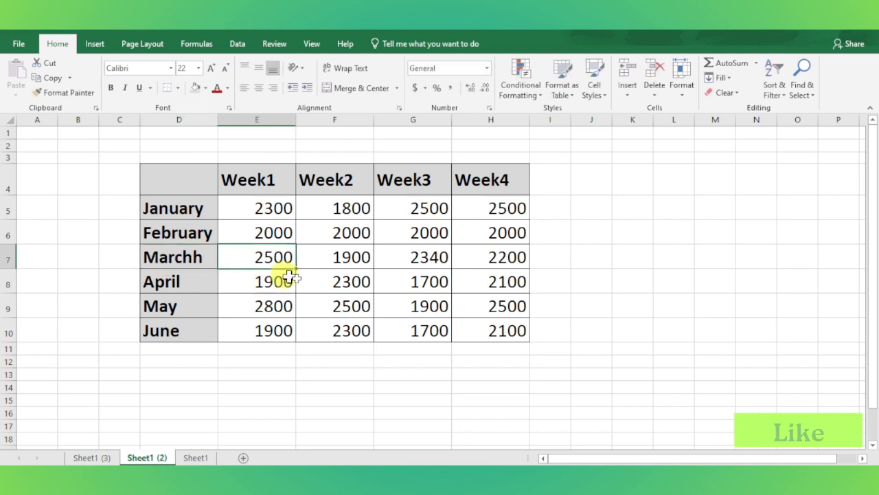
click(347, 281)
click(271, 281)
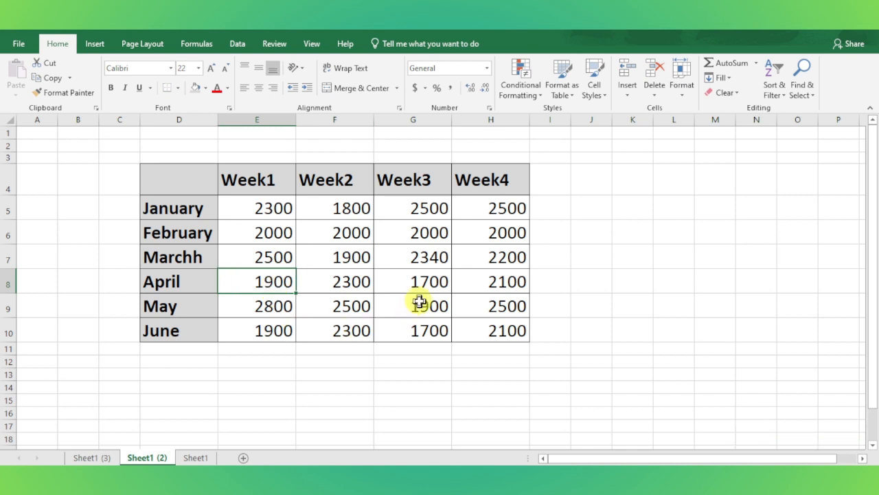
click(260, 256)
click(264, 235)
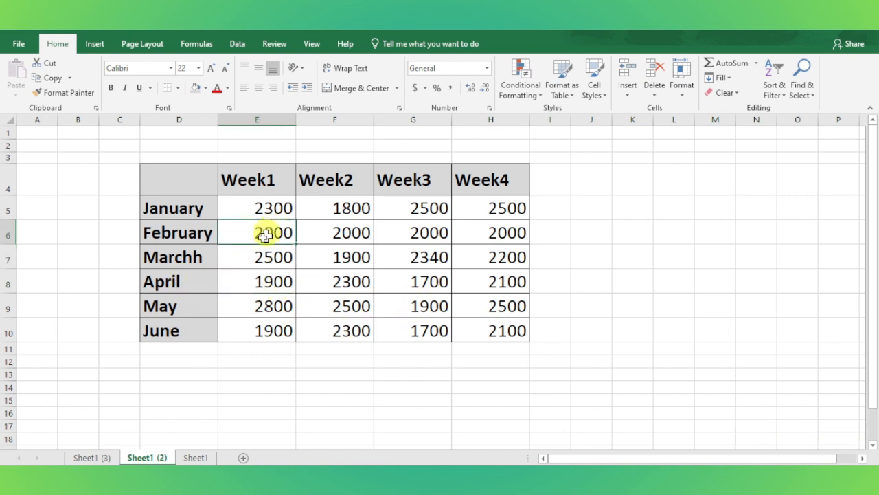
Correct the misspelled month label Marchh so the cell reads March
click(188, 258)
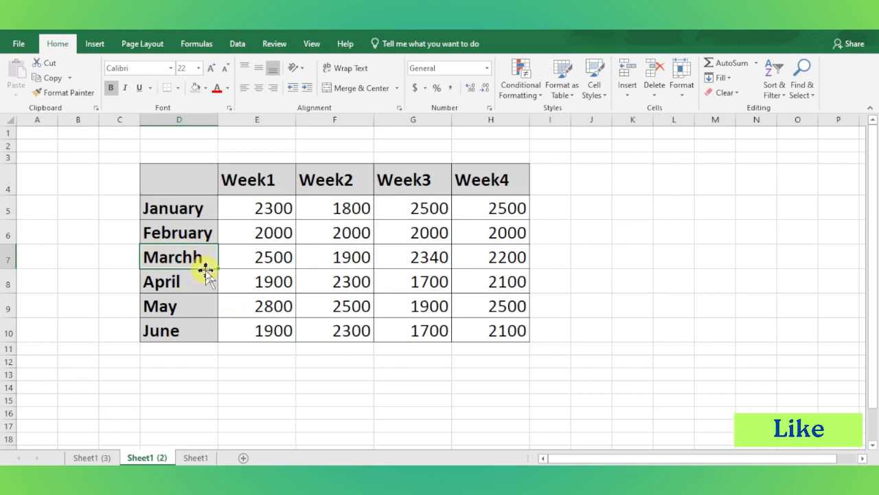
key(F2)
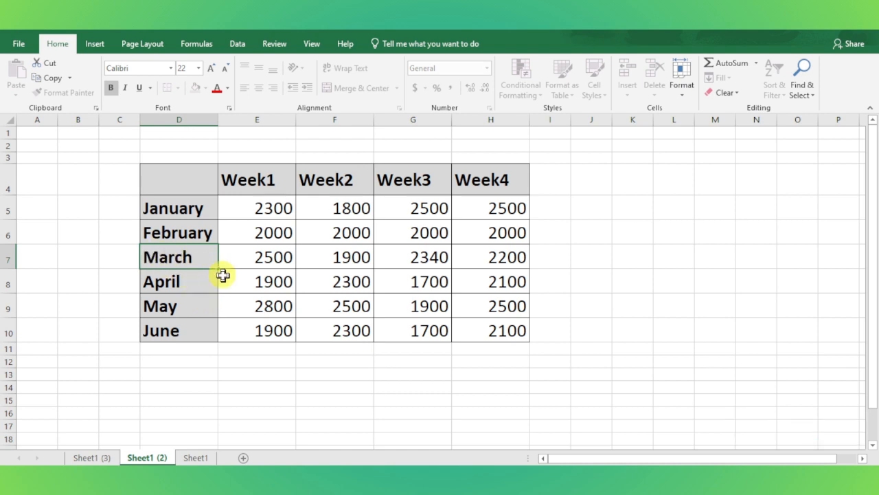
key(Return)
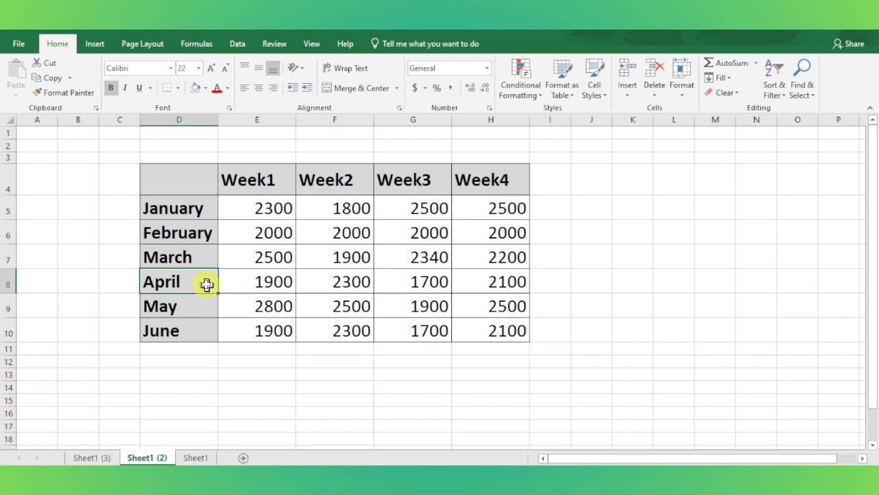
click(191, 260)
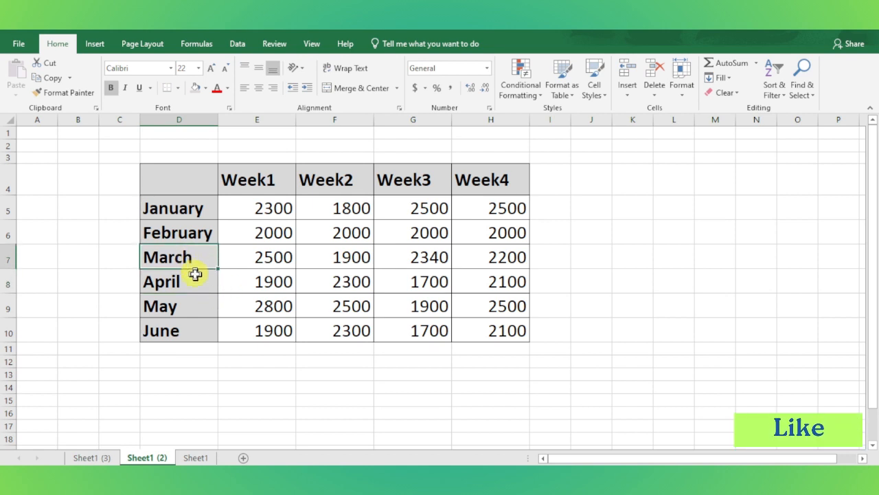
click(330, 267)
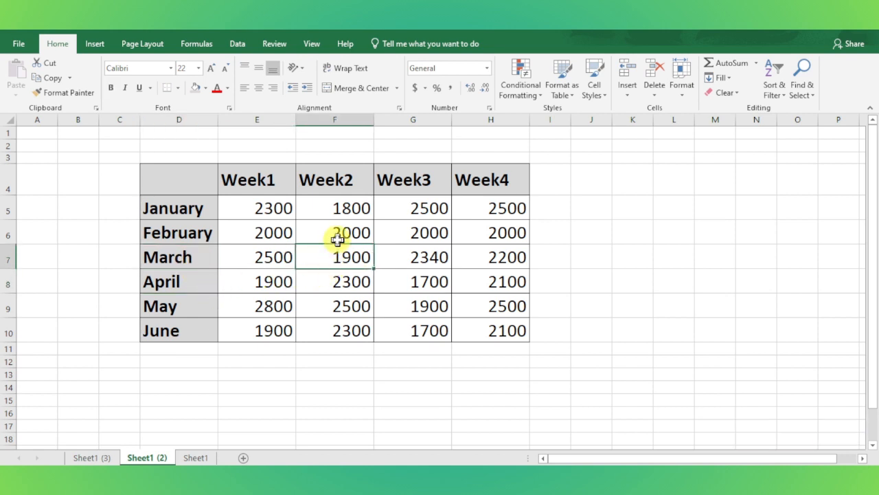
click(336, 233)
click(336, 214)
click(416, 235)
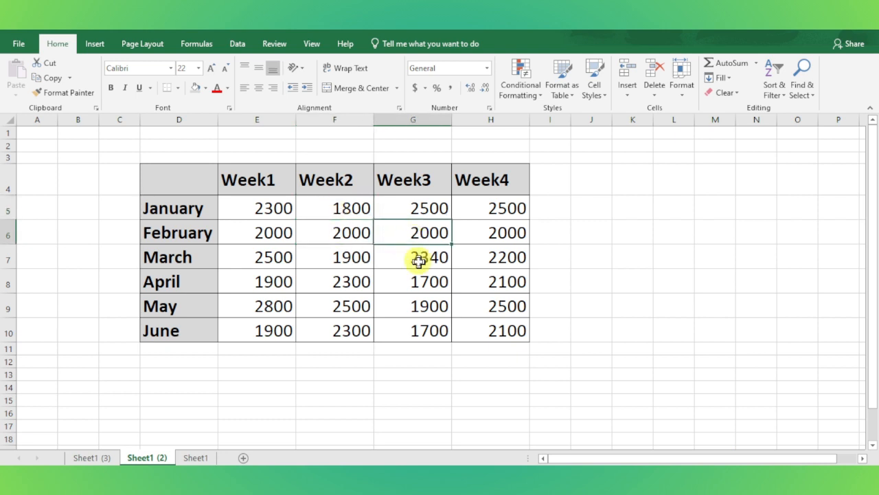
click(418, 260)
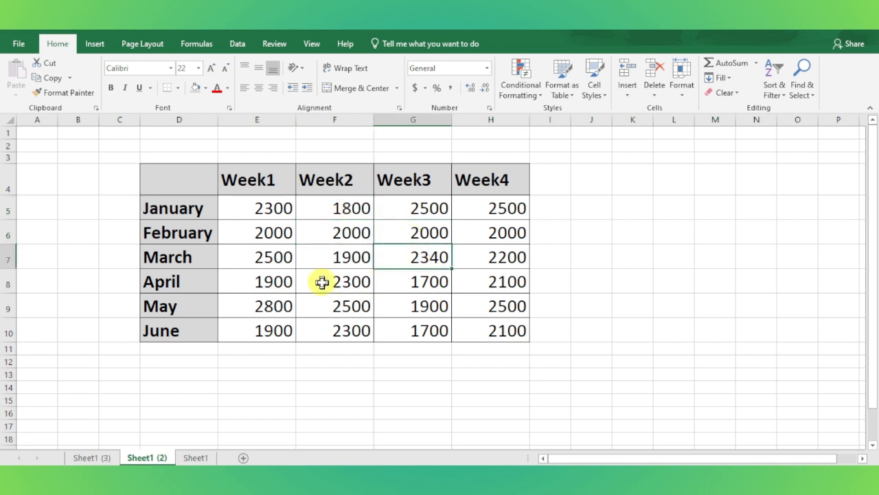
click(344, 236)
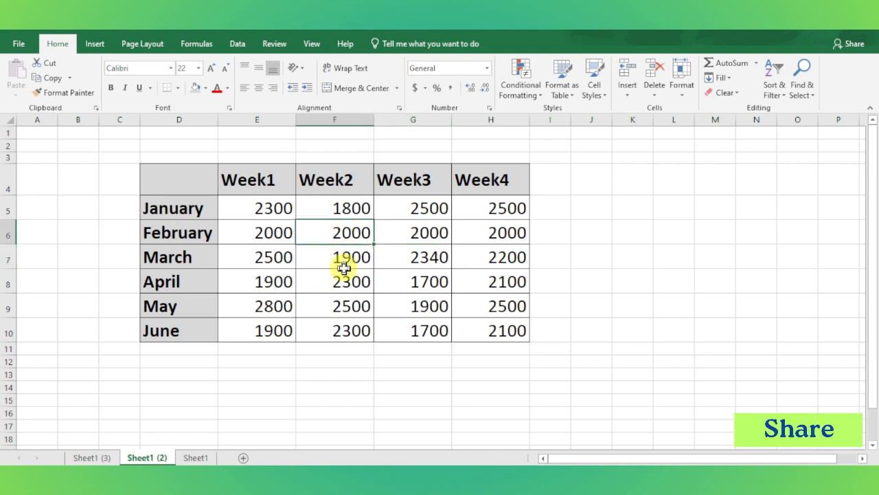
click(341, 266)
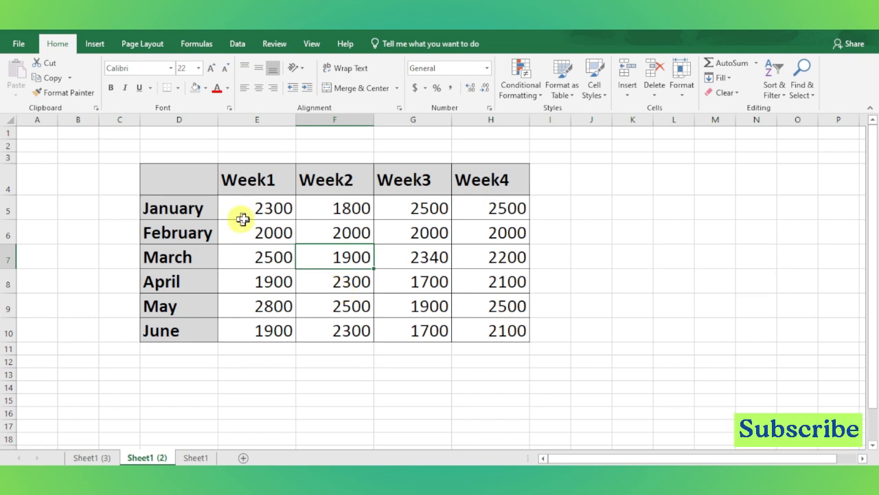
click(269, 257)
click(349, 255)
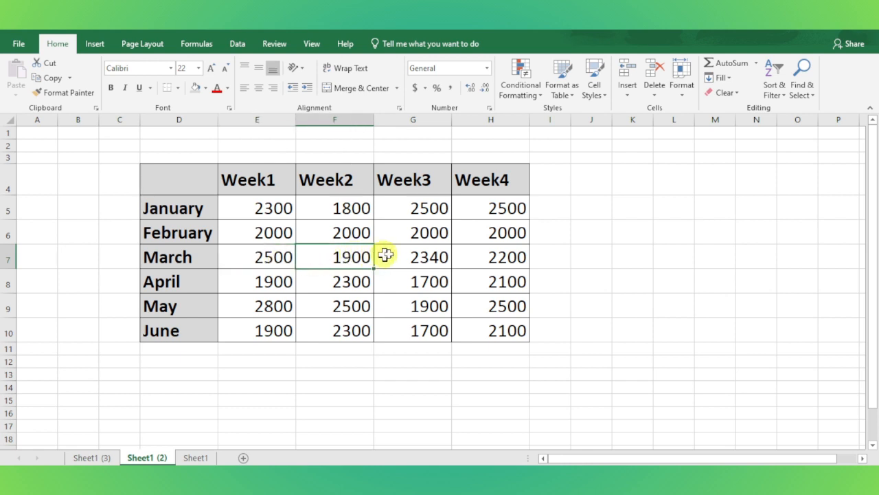
click(403, 257)
click(350, 258)
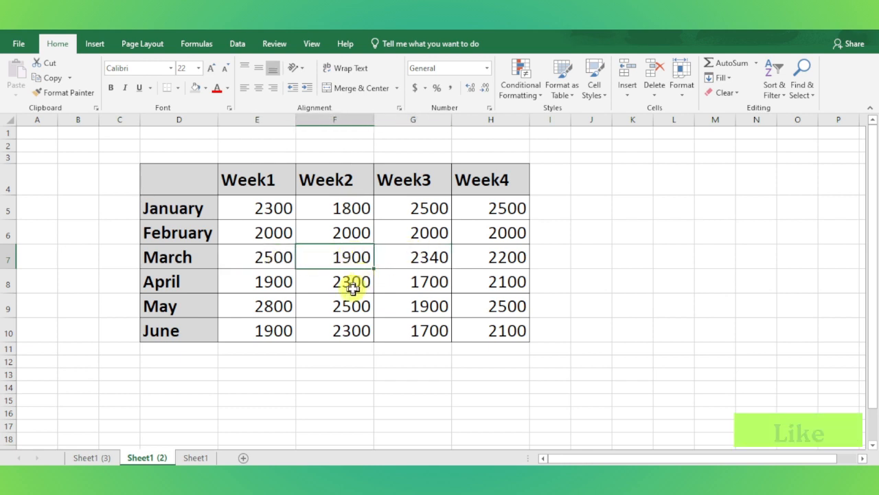
click(355, 283)
click(349, 255)
click(349, 281)
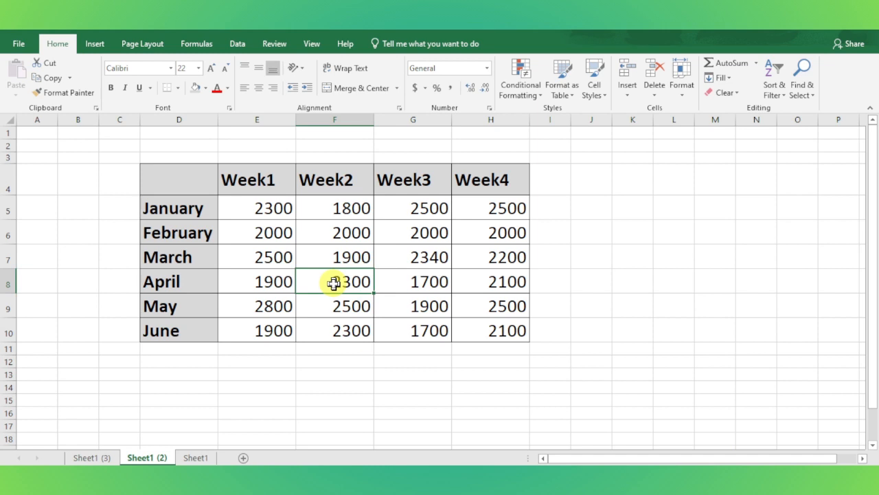
Insert an entire blank row above the April row using the Insert dialog's Entire row option
right_click(334, 284)
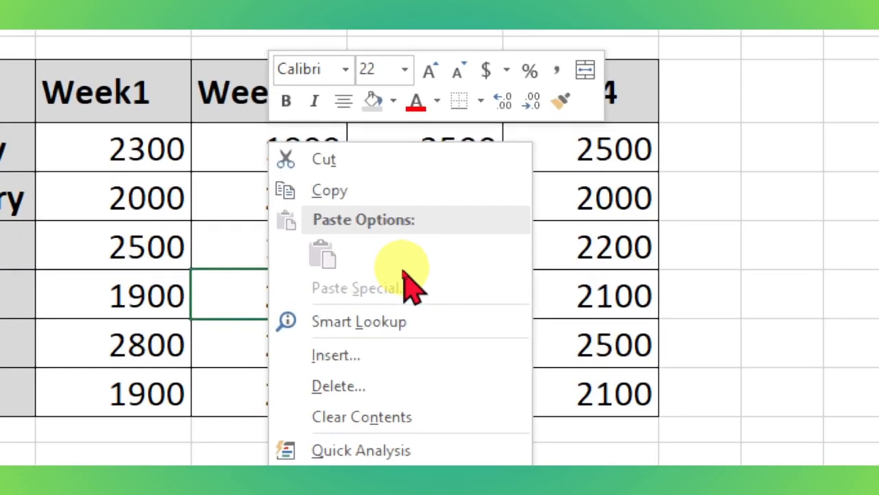
click(450, 371)
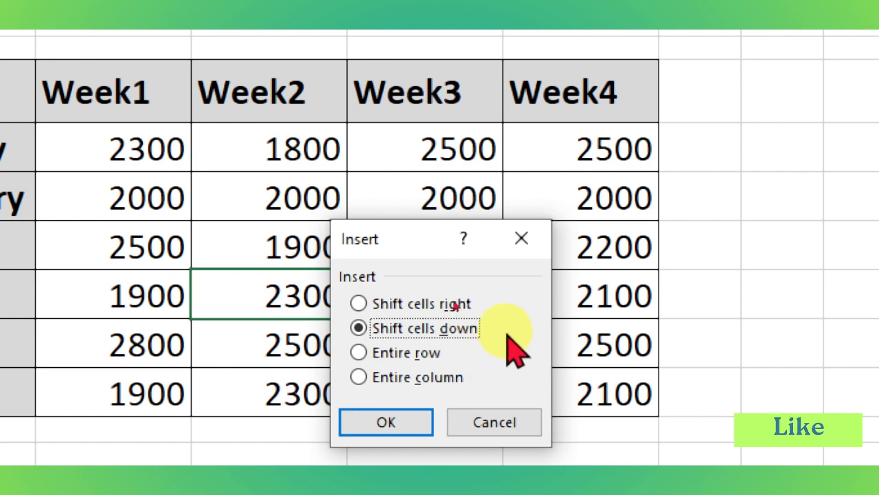
click(404, 302)
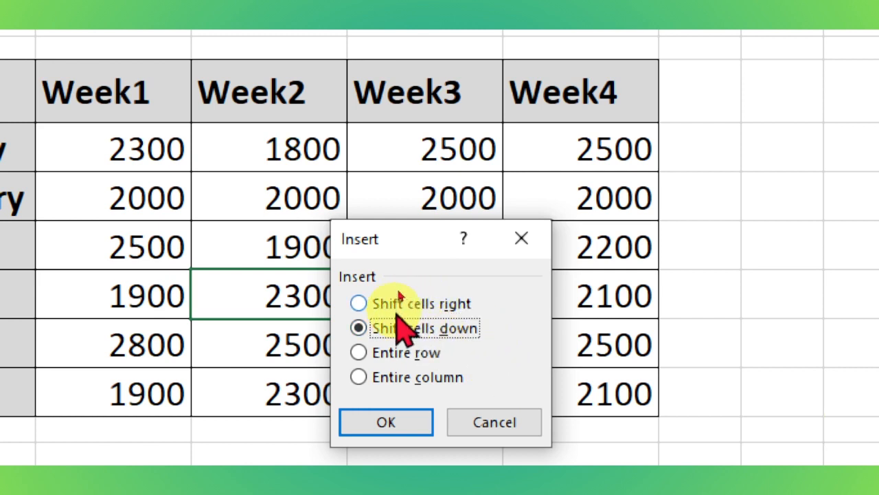
click(399, 302)
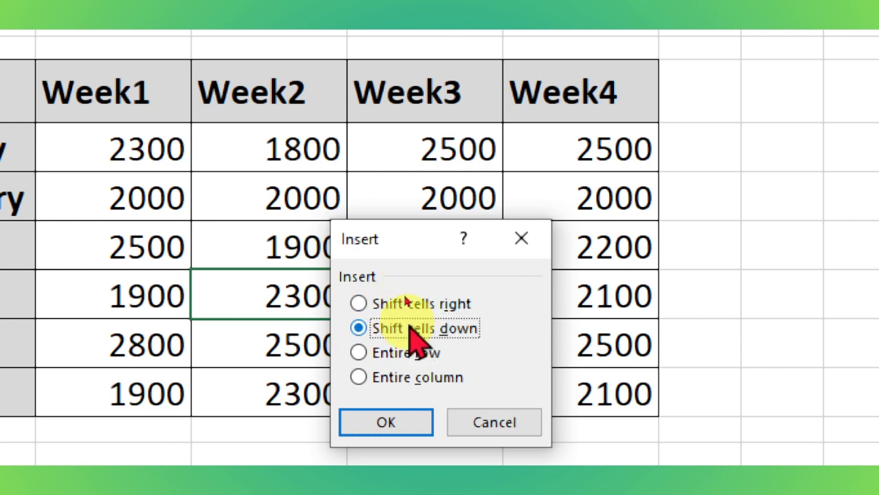
click(396, 299)
click(397, 326)
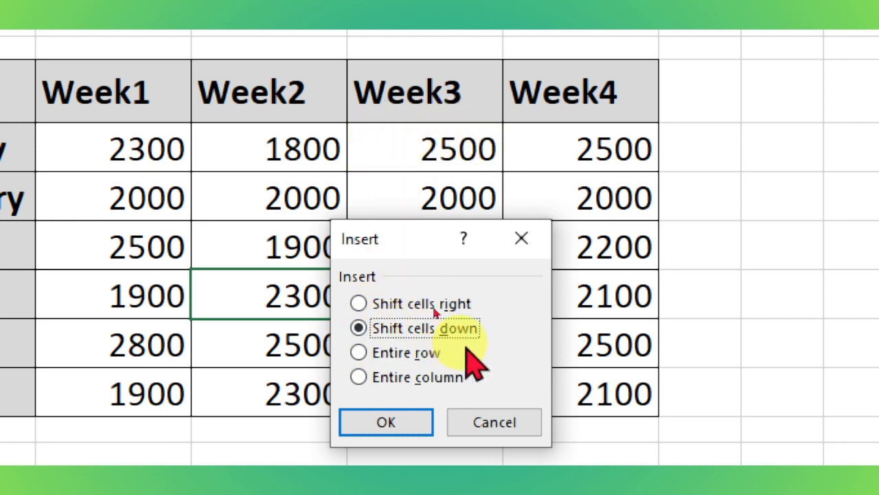
click(399, 360)
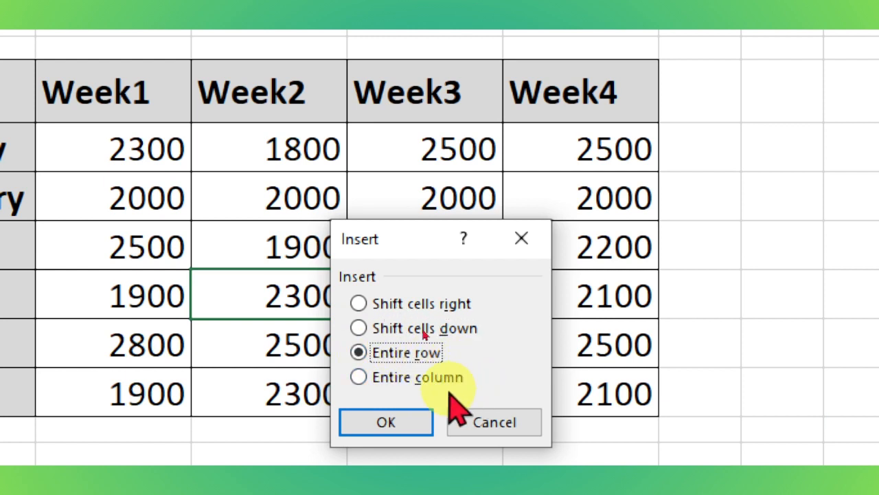
click(389, 378)
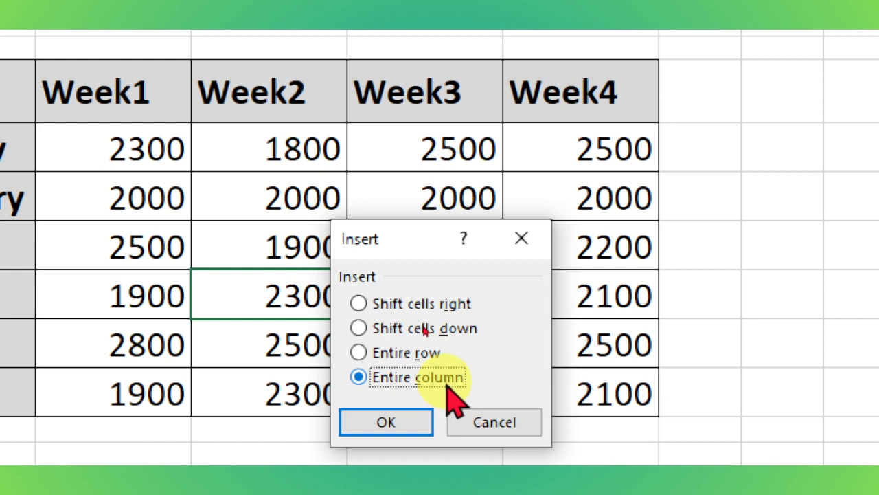
click(386, 357)
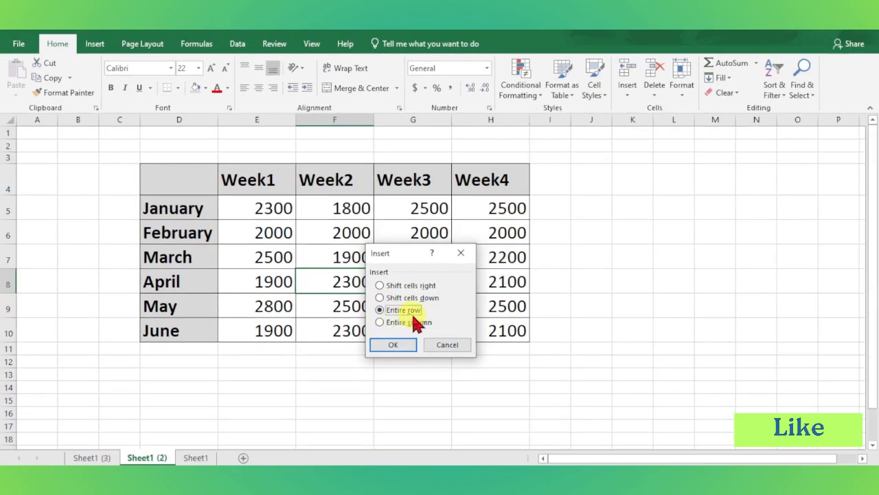
click(392, 346)
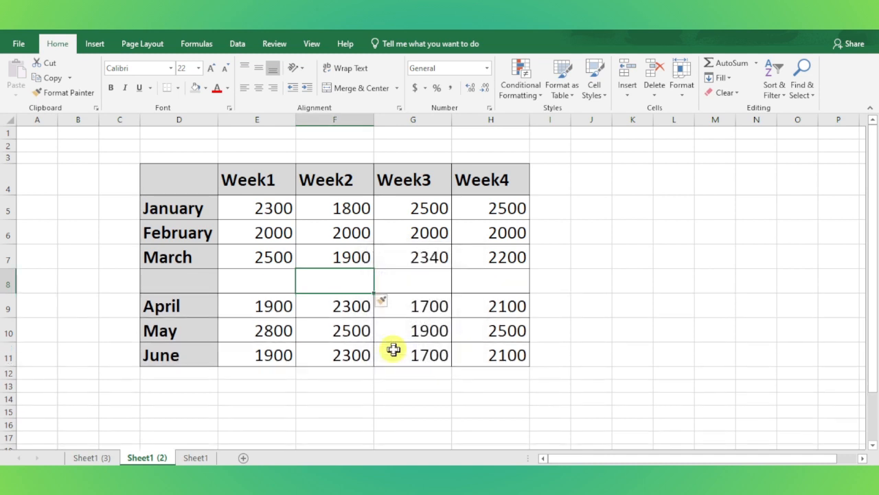
Insert an entire blank column before the Week3 column using the Insert dialog's Entire column option
click(185, 284)
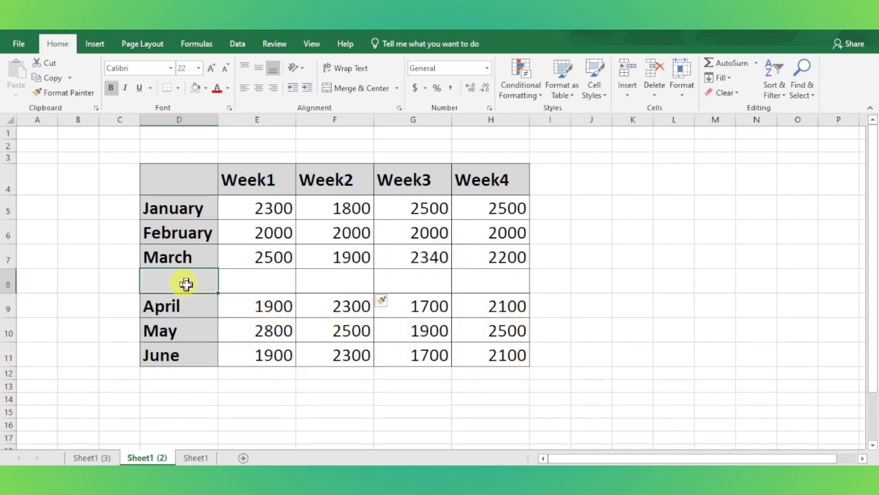
click(245, 289)
click(322, 280)
click(400, 278)
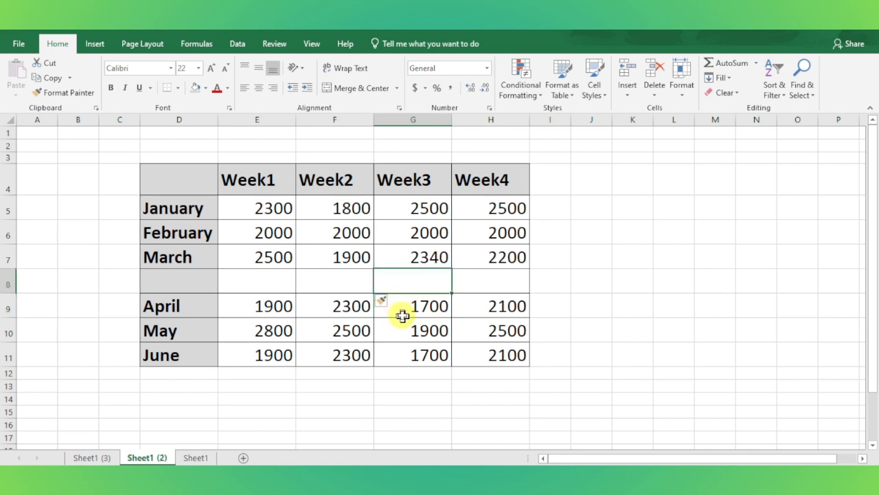
key(ctrl+shift+equal)
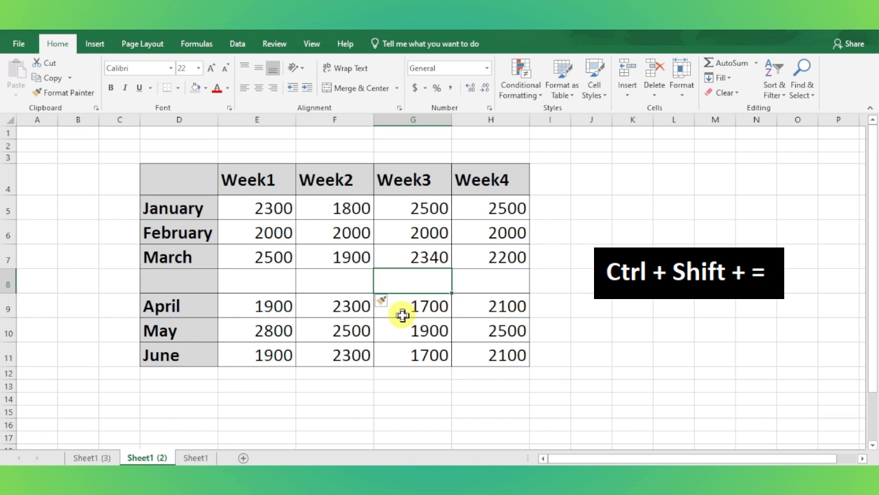
key(ctrl+shift+equal)
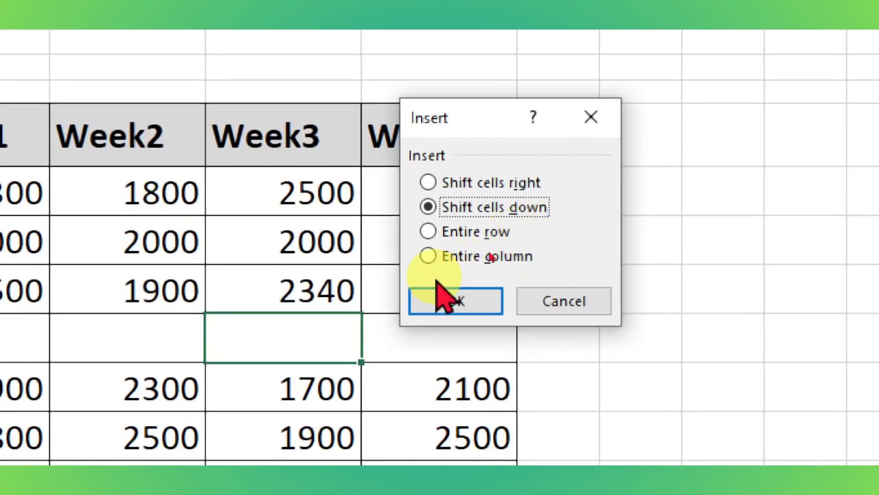
click(428, 256)
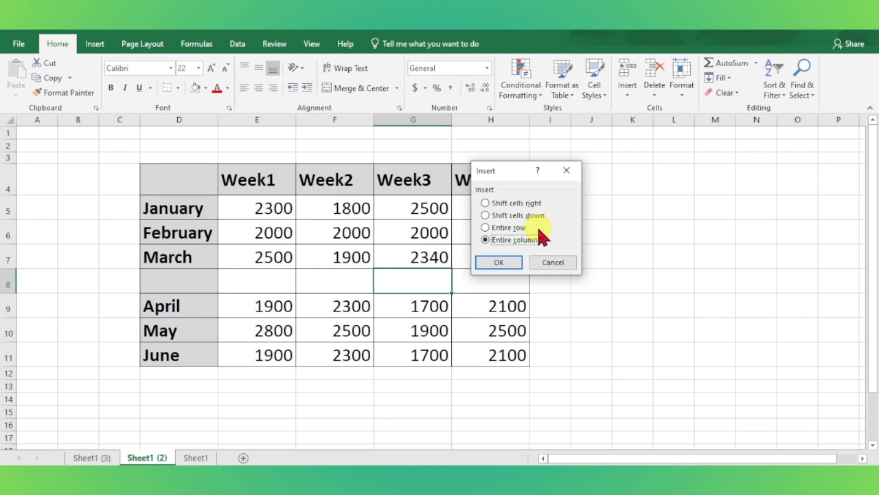
click(490, 262)
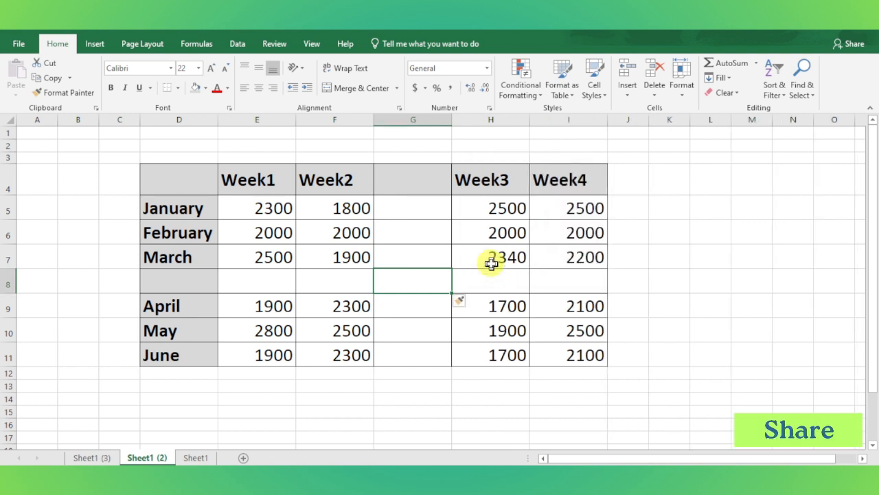
click(405, 184)
click(410, 259)
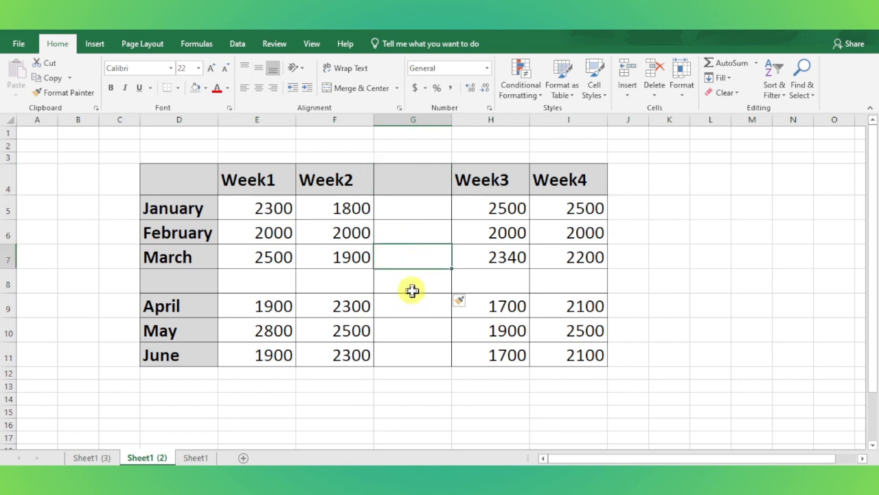
click(410, 284)
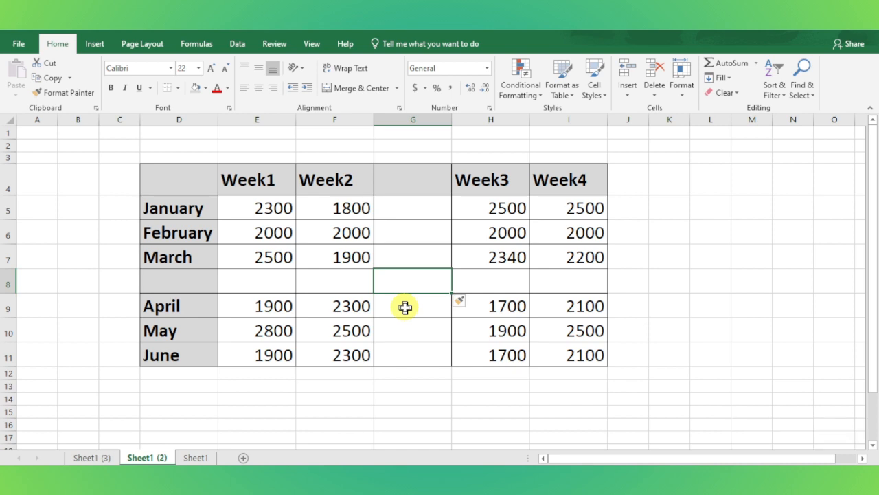
click(334, 281)
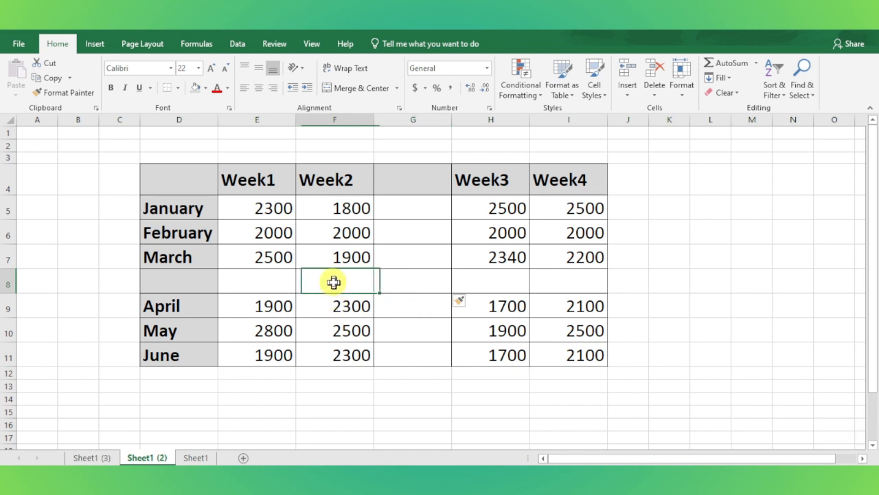
click(258, 286)
click(419, 276)
click(422, 259)
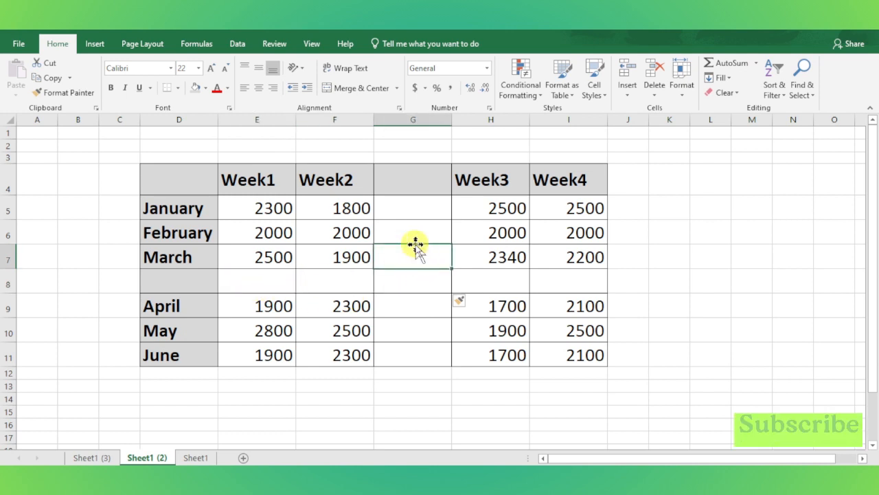
click(414, 237)
click(408, 211)
click(414, 257)
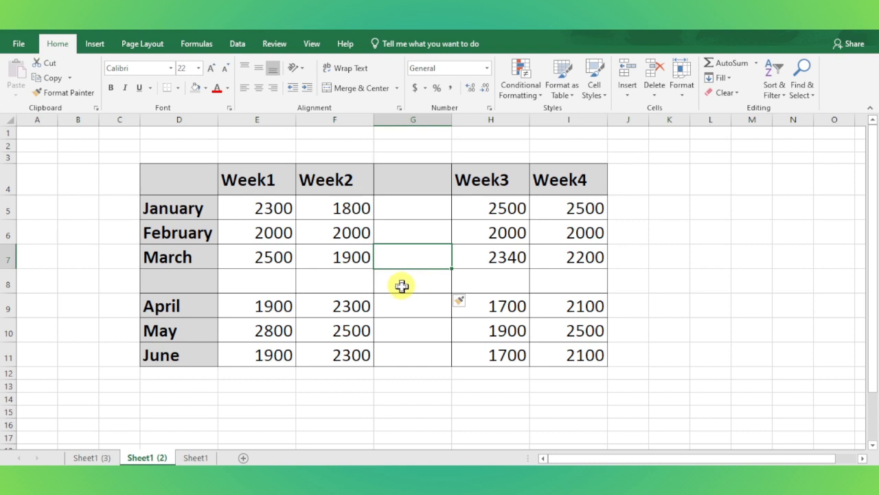
click(389, 282)
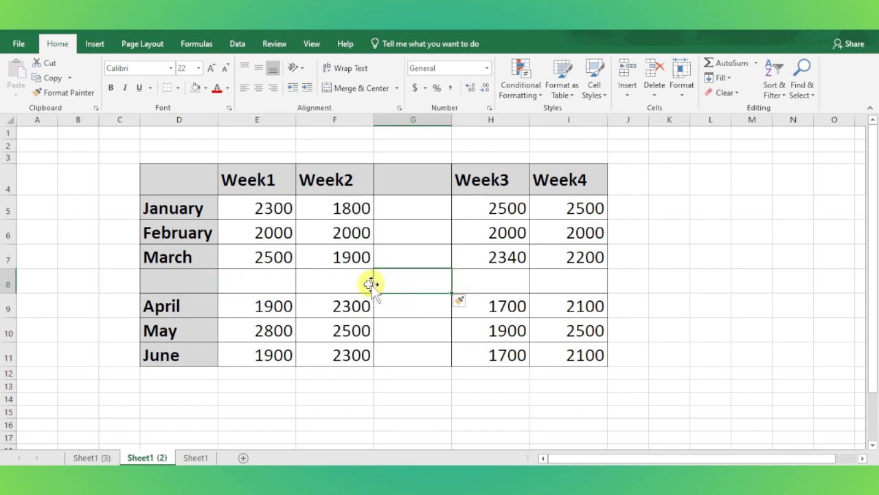
Delete the blank row 8 using the Delete dialog's Entire row option
click(328, 284)
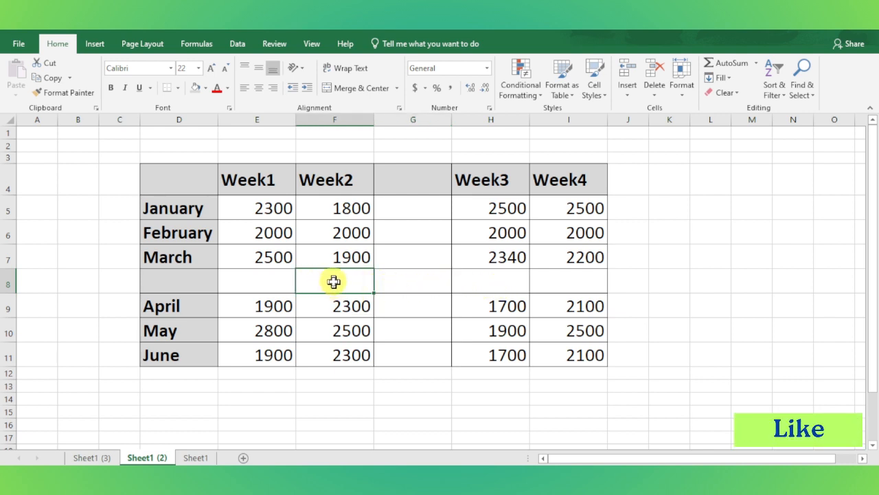
right_click(334, 283)
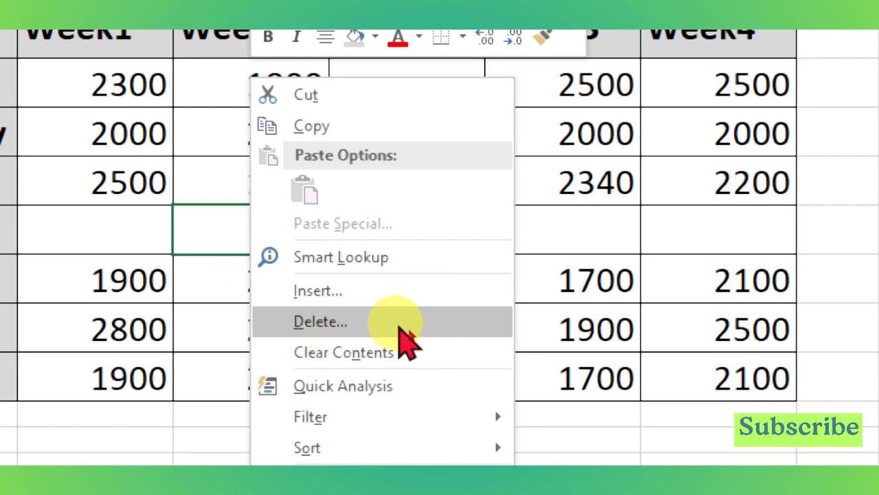
click(417, 333)
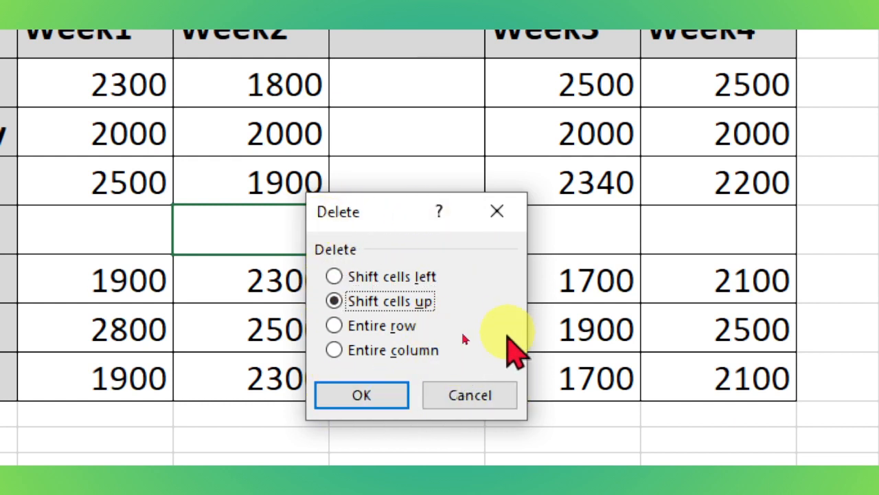
click(334, 325)
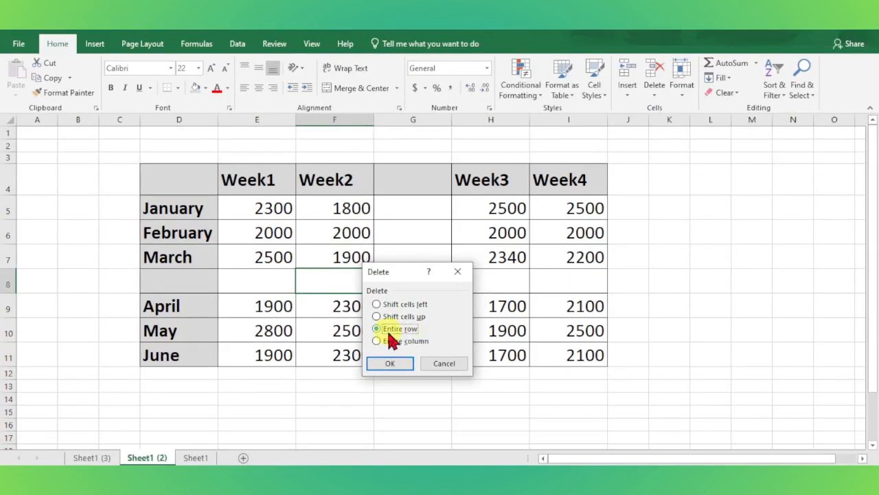
click(391, 365)
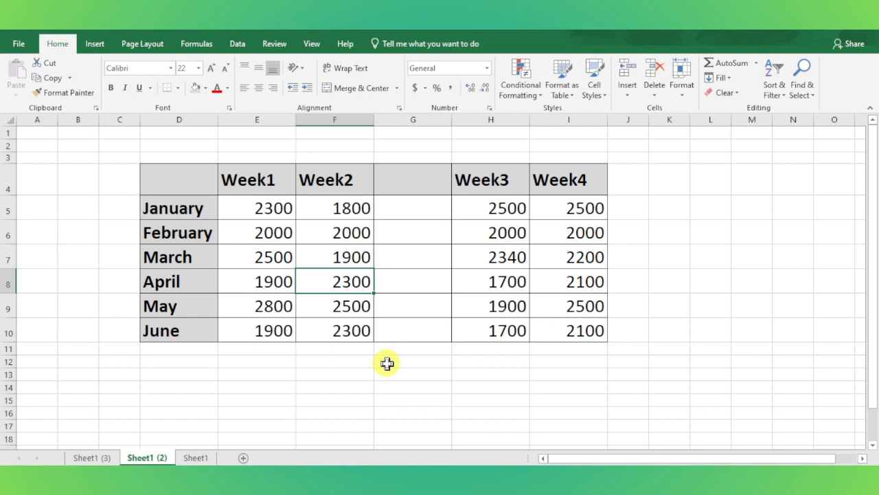
Delete the blank column G using the Delete dialog's Entire column option
click(412, 260)
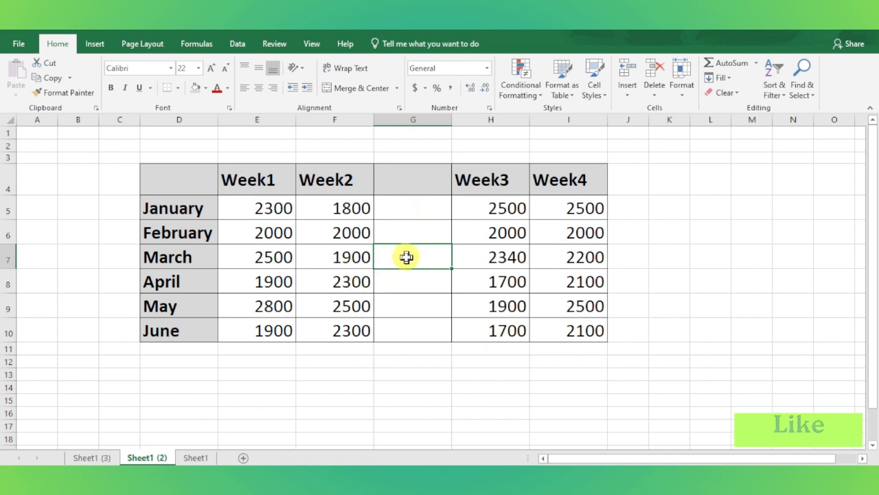
right_click(406, 257)
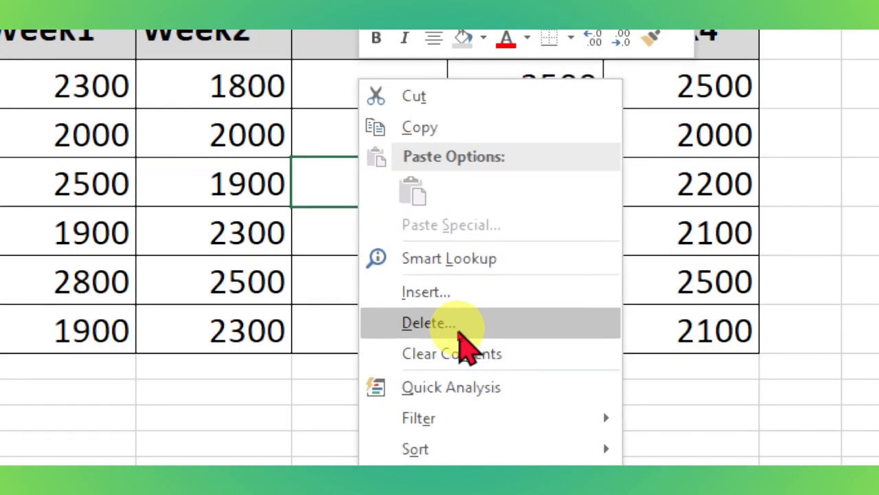
click(459, 331)
click(422, 330)
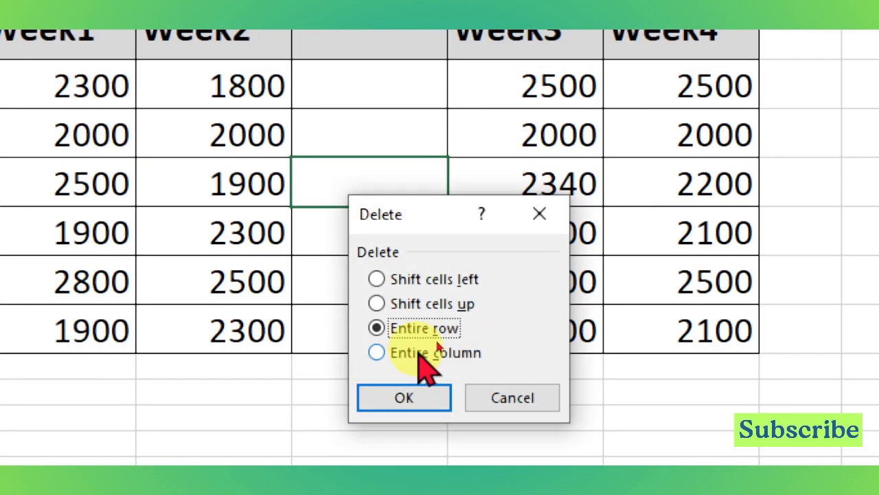
click(379, 353)
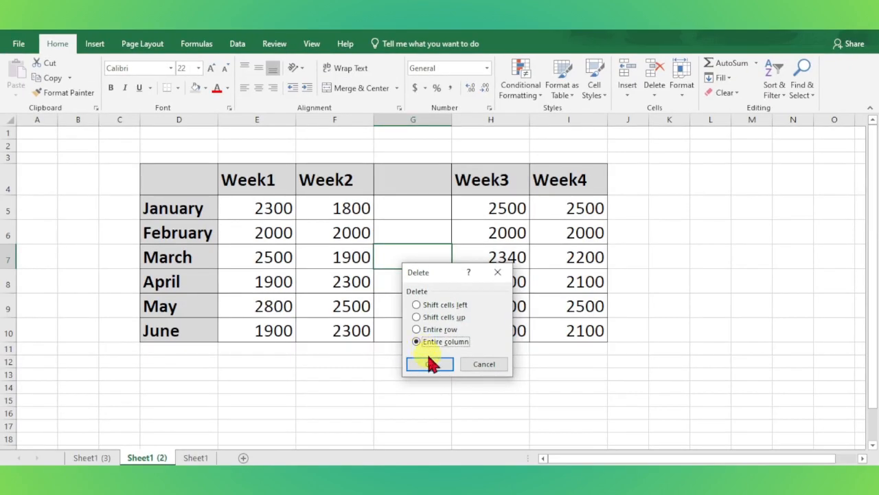
click(430, 366)
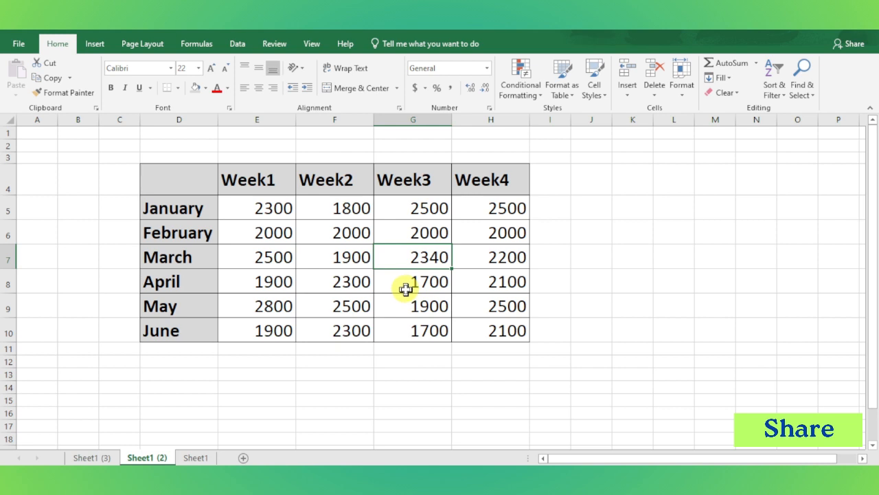
Undo the column deletion and the row deletion
key(ctrl+z)
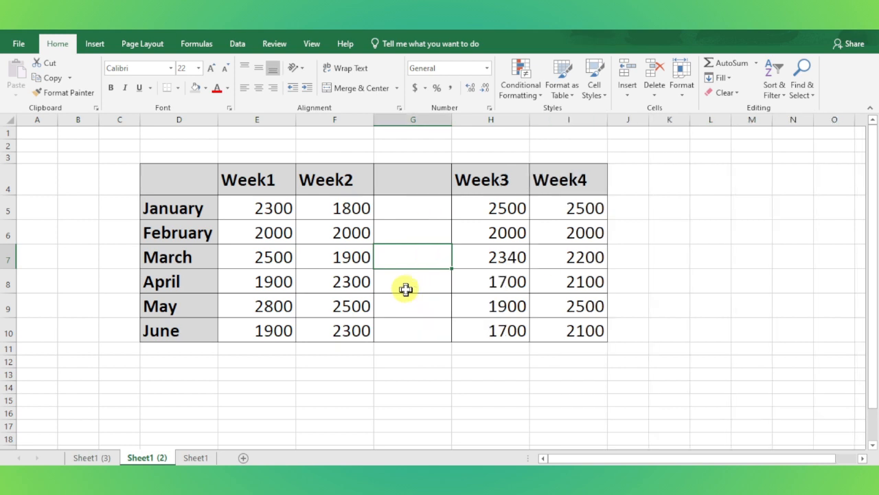
key(ctrl+z)
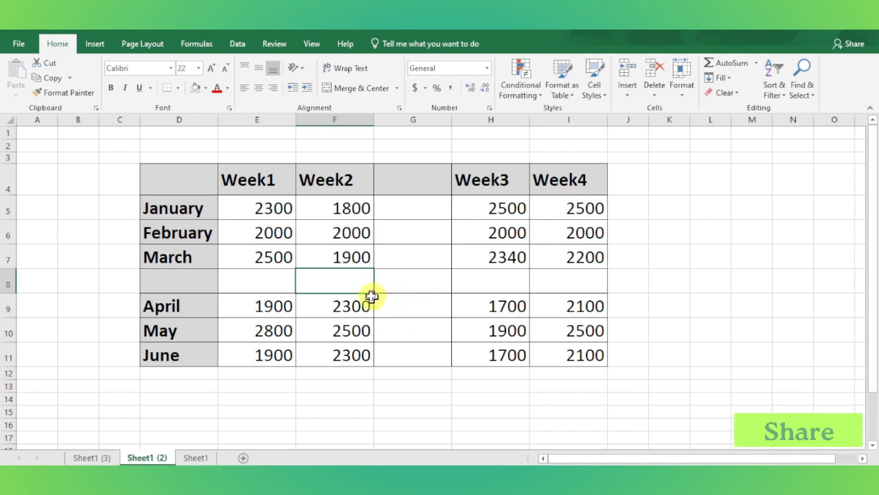
click(278, 280)
click(362, 281)
click(412, 285)
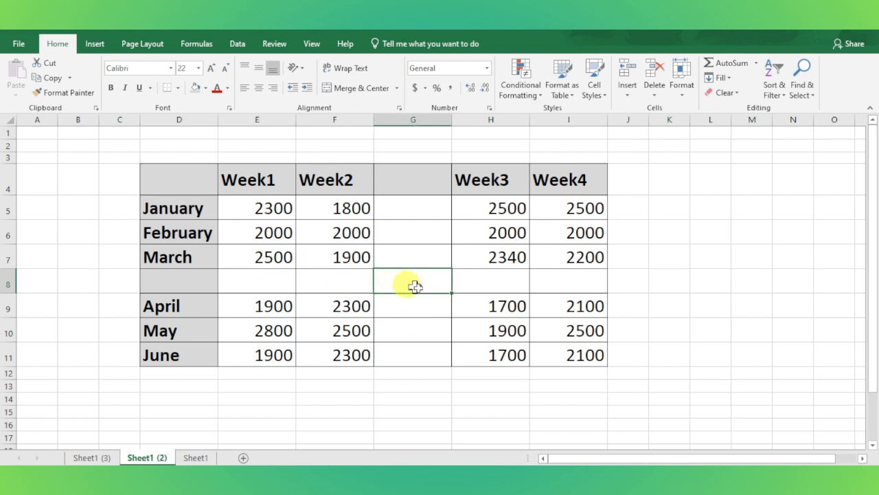
click(477, 285)
click(409, 283)
click(340, 283)
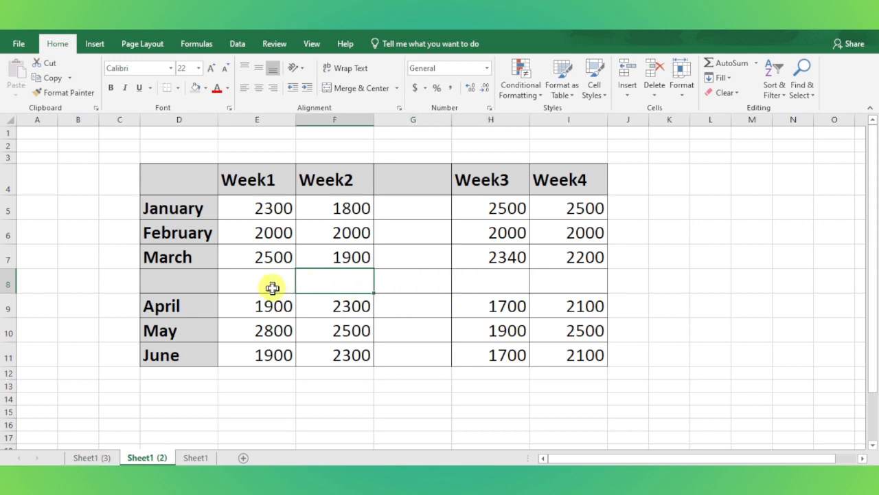
click(270, 283)
click(351, 280)
click(388, 284)
click(319, 285)
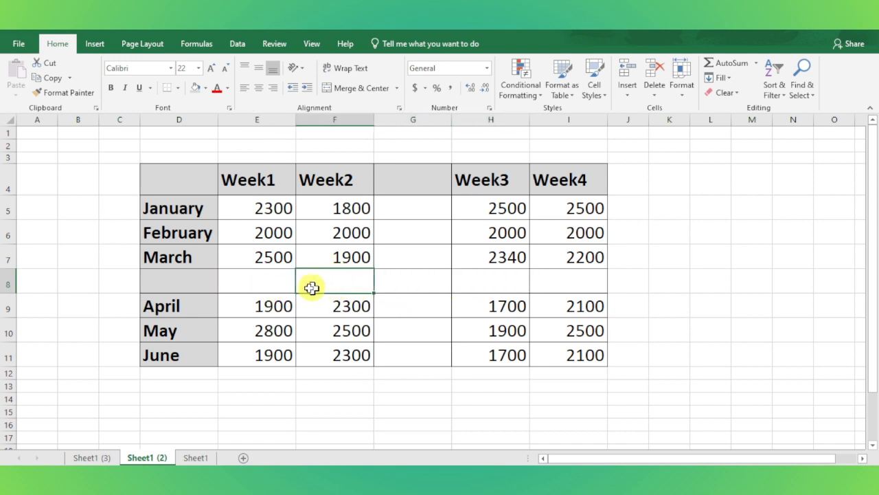
click(278, 284)
Select the whole blank row 8 and delete it
click(334, 285)
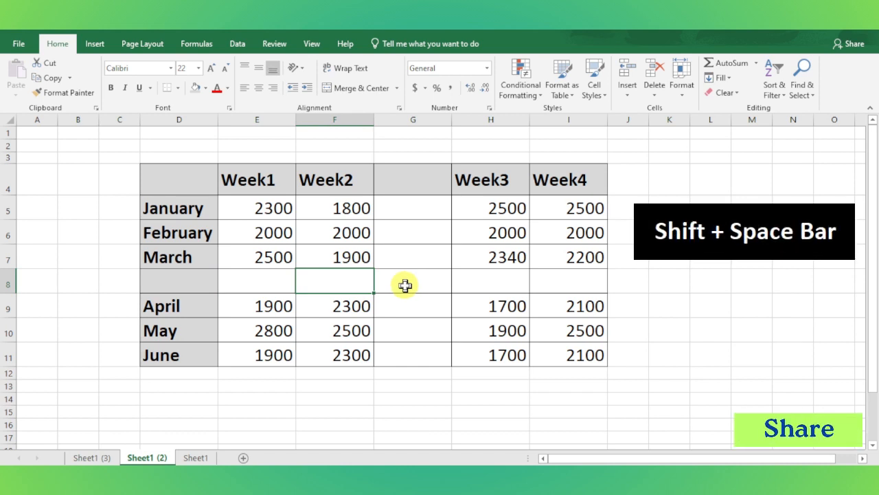
key(shift+space)
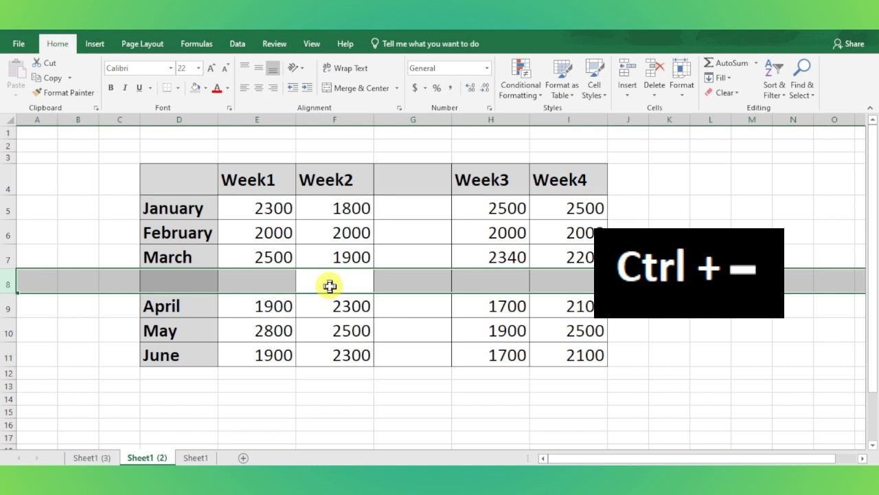
key(ctrl+minus)
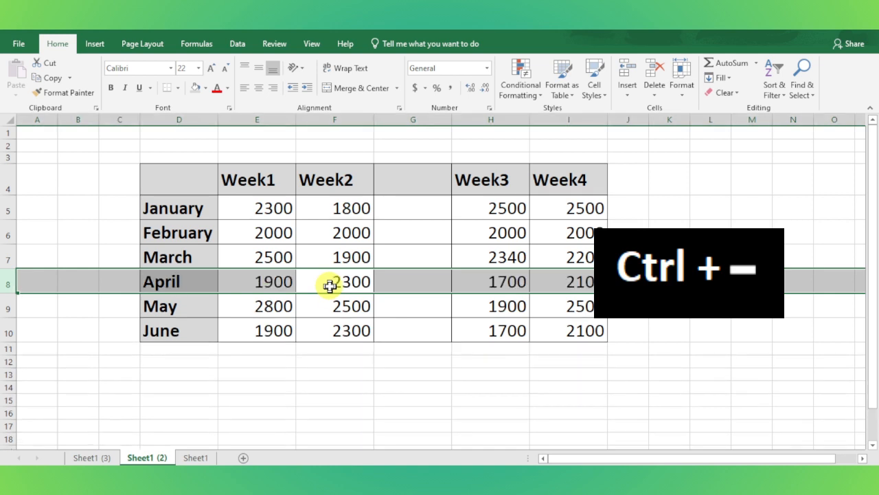
Select the whole blank column G and delete it
click(408, 286)
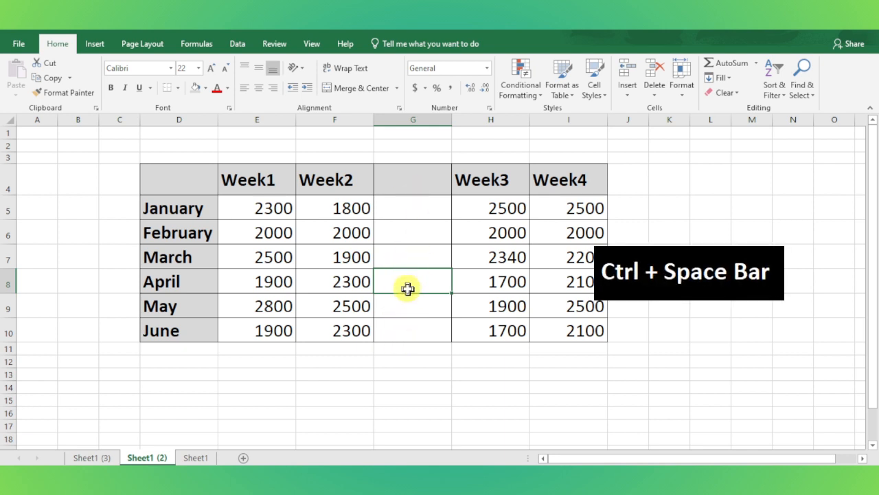
key(ctrl+space)
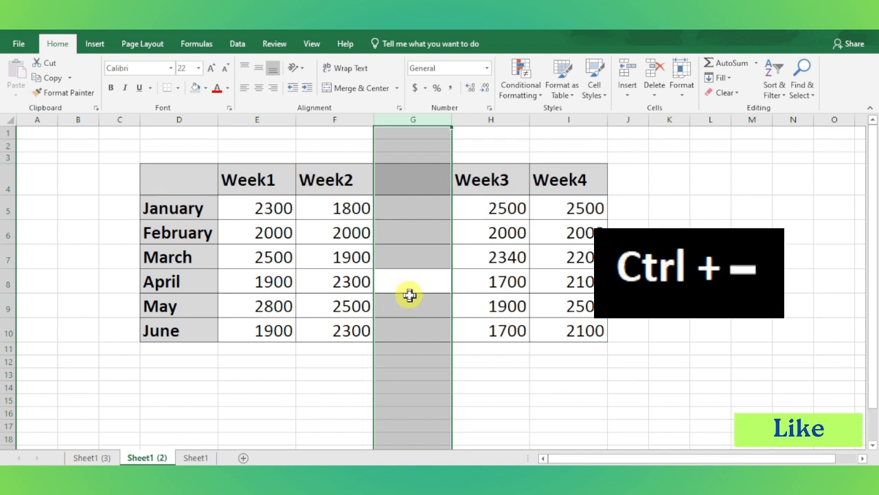
key(ctrl+minus)
click(406, 293)
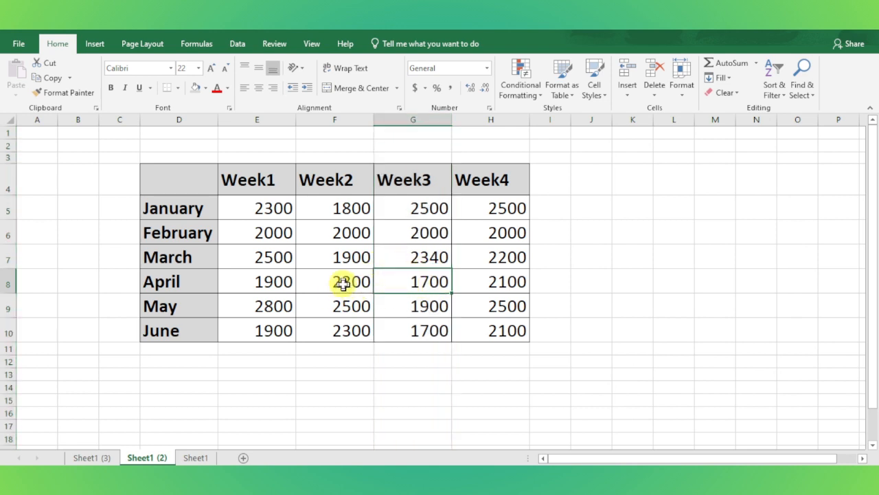
Switch to the Sheet1 (3) sheet and insert a blank column at column G, before Week3
click(105, 459)
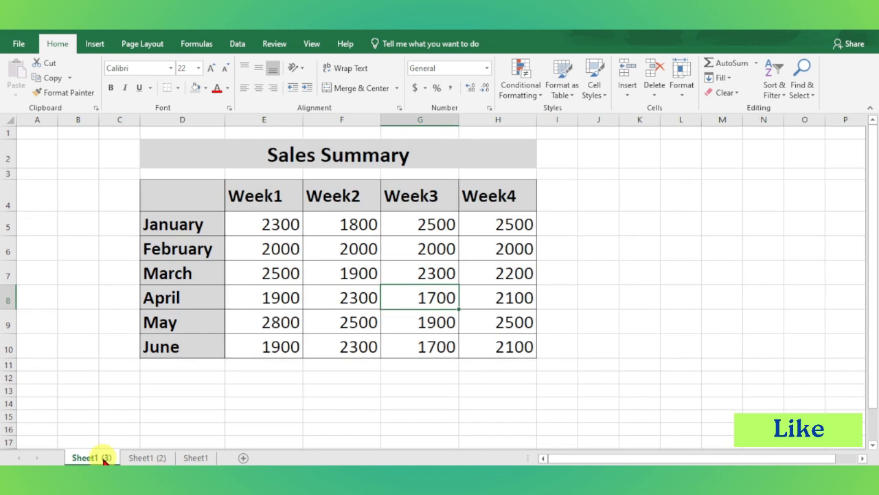
click(414, 320)
click(408, 118)
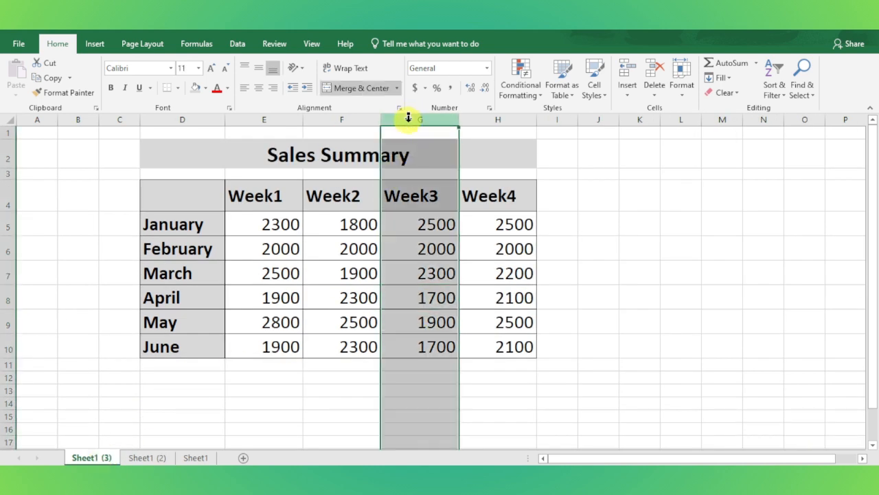
right_click(407, 121)
click(443, 225)
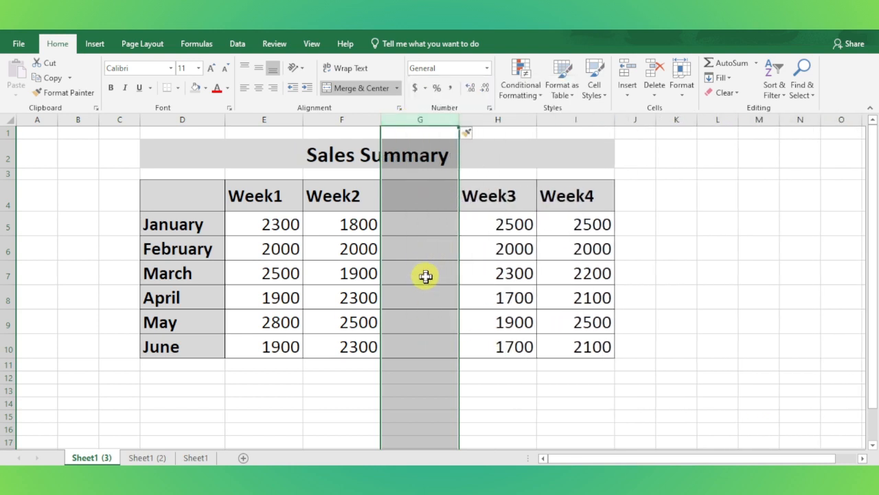
Try to select the whole blank column G from a cell inside it
click(424, 275)
click(418, 294)
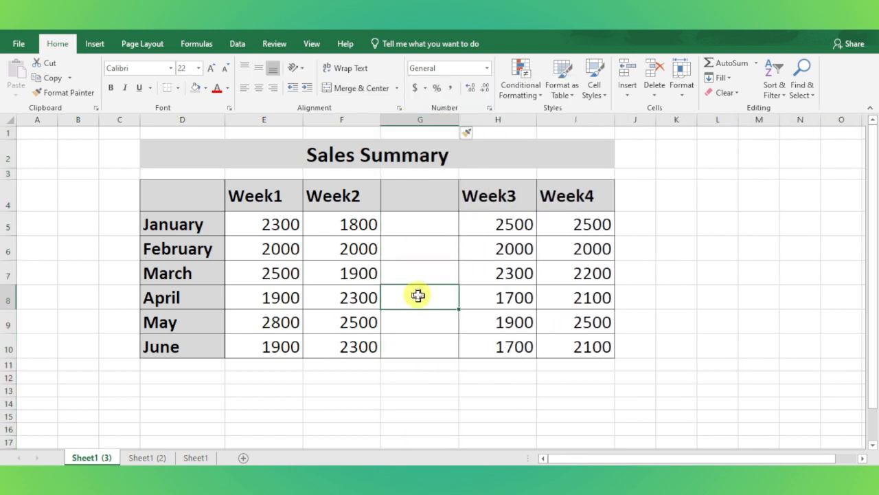
click(415, 275)
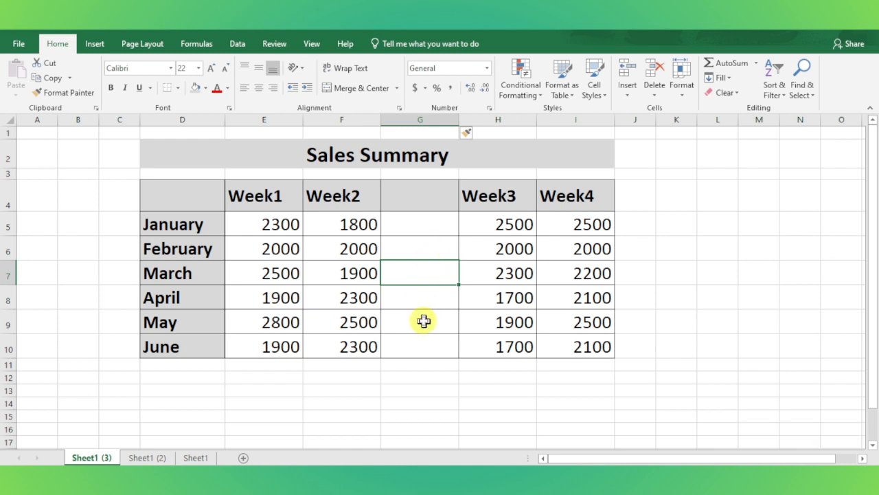
key(ctrl+space)
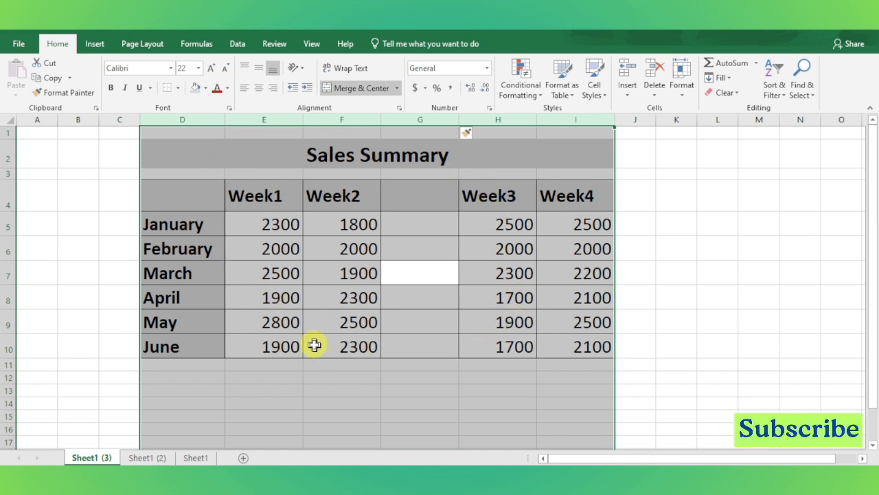
click(422, 279)
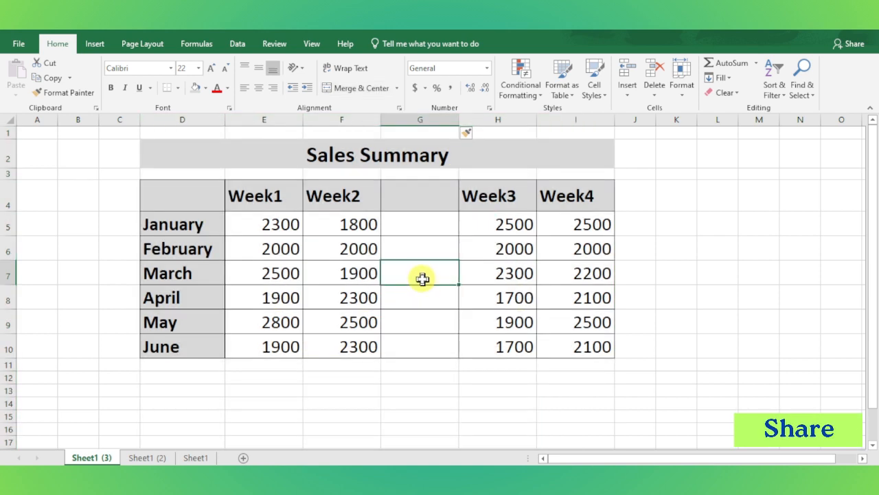
click(341, 161)
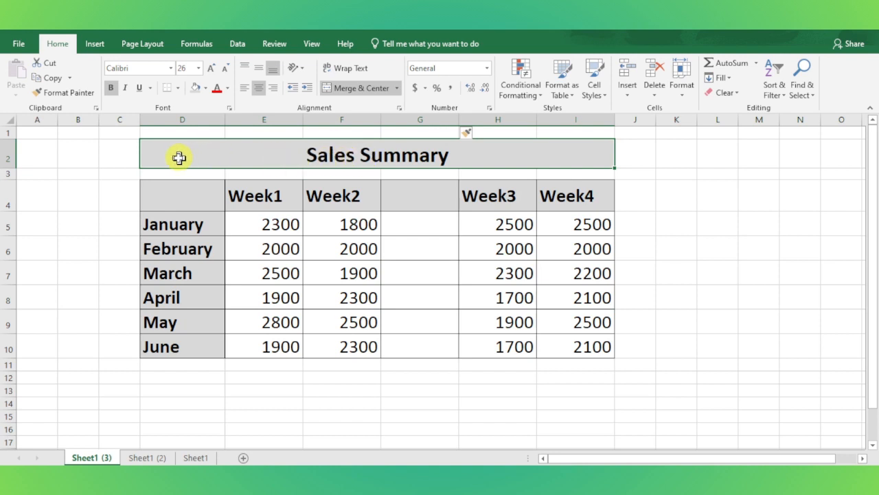
click(177, 122)
drag(176, 122, 564, 154)
click(361, 151)
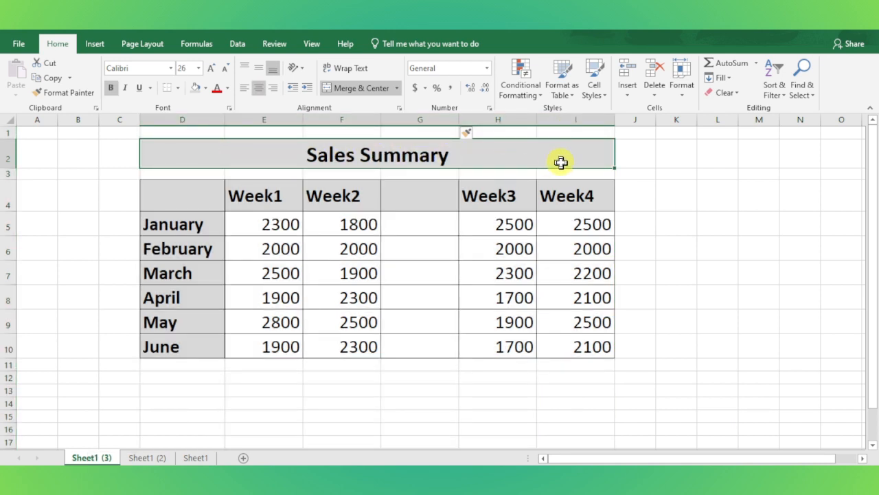
click(413, 279)
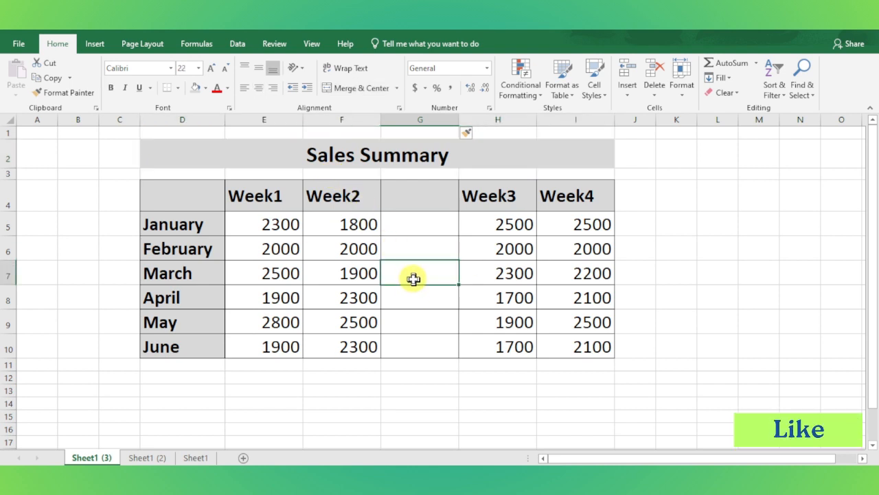
key(ctrl+space)
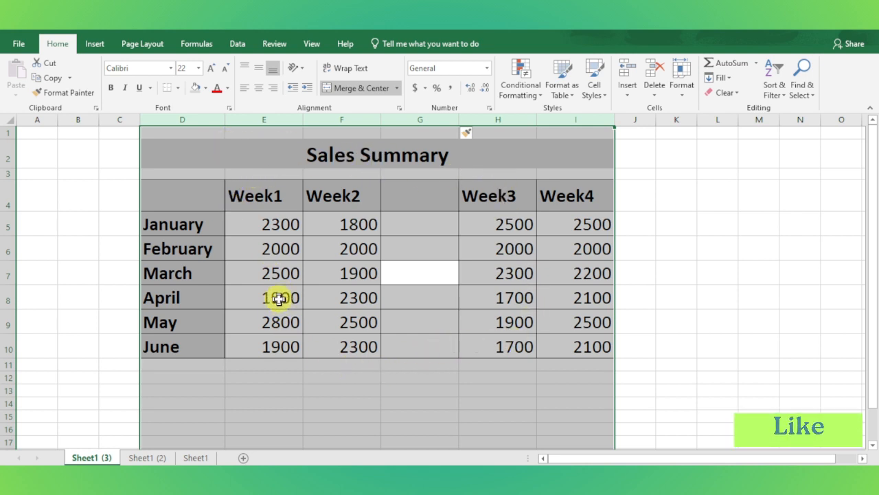
click(414, 275)
Delete the blank column G from cell G7 using the Delete dialog's Entire column option
click(513, 301)
click(522, 276)
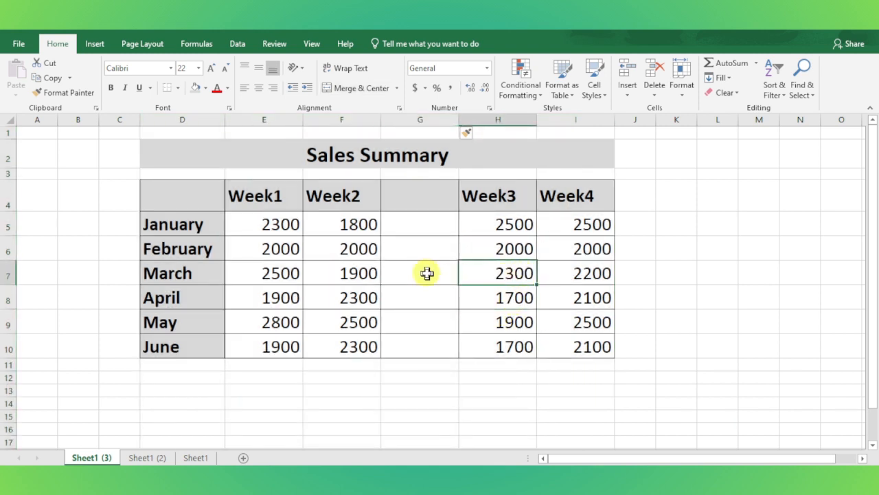
click(427, 274)
click(347, 271)
click(408, 278)
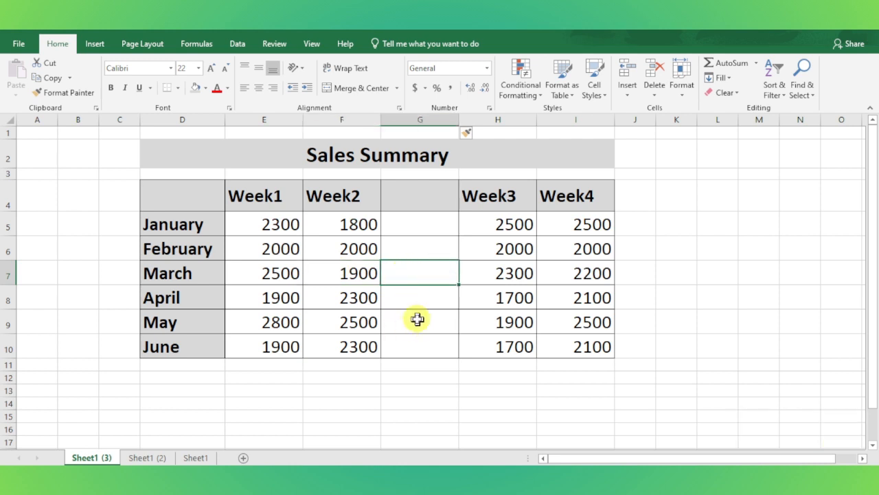
key(ctrl+minus)
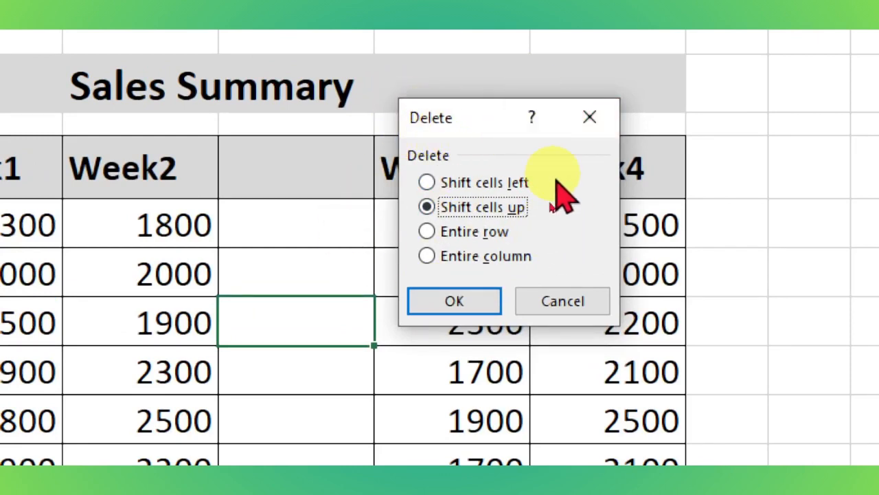
click(427, 256)
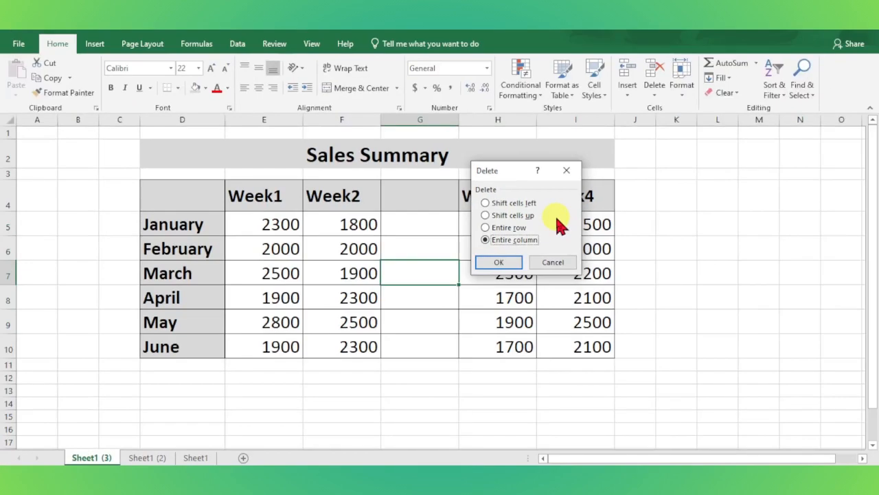
click(509, 267)
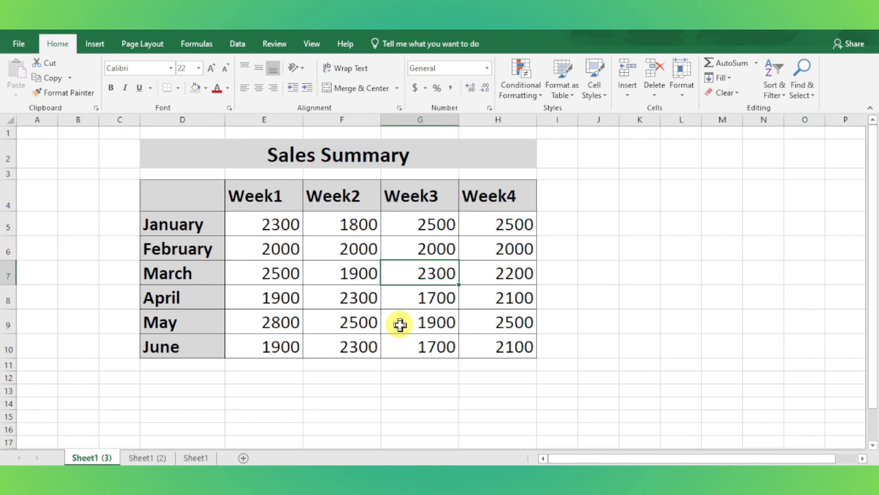
Open the Delete dialog for cell G7 and compare its shift cells, entire row and entire column options
click(418, 295)
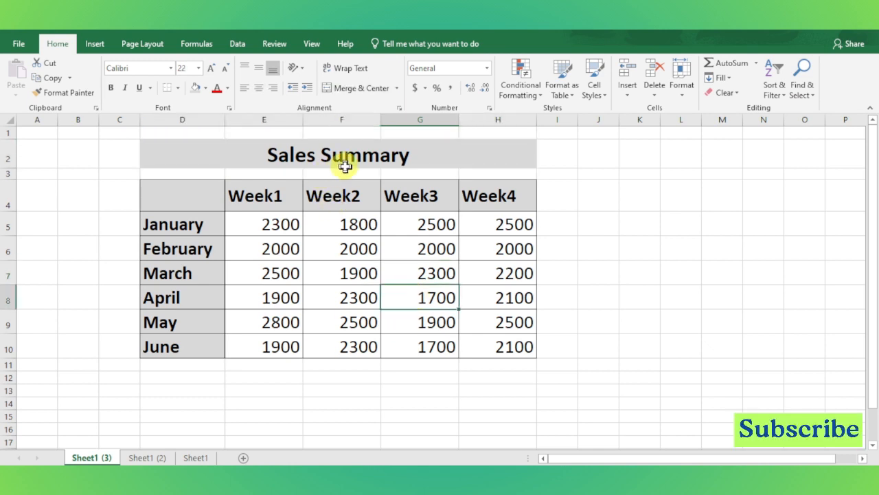
click(319, 161)
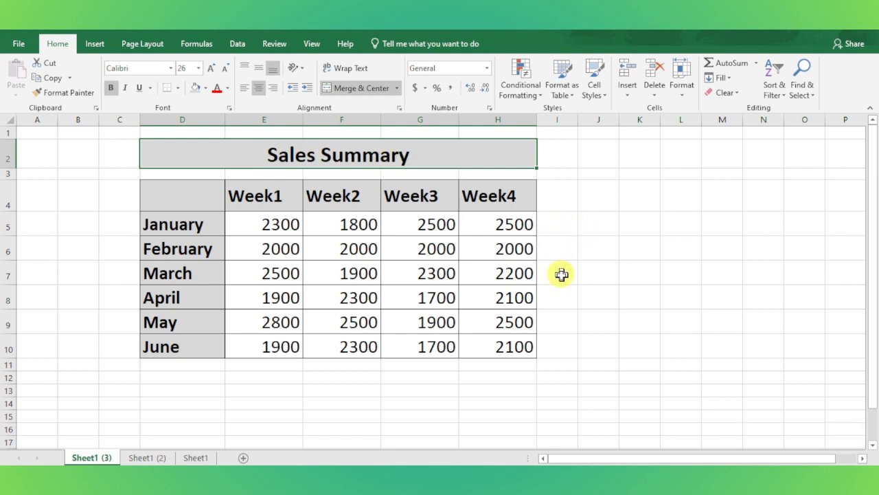
click(418, 274)
key(ctrl+minus)
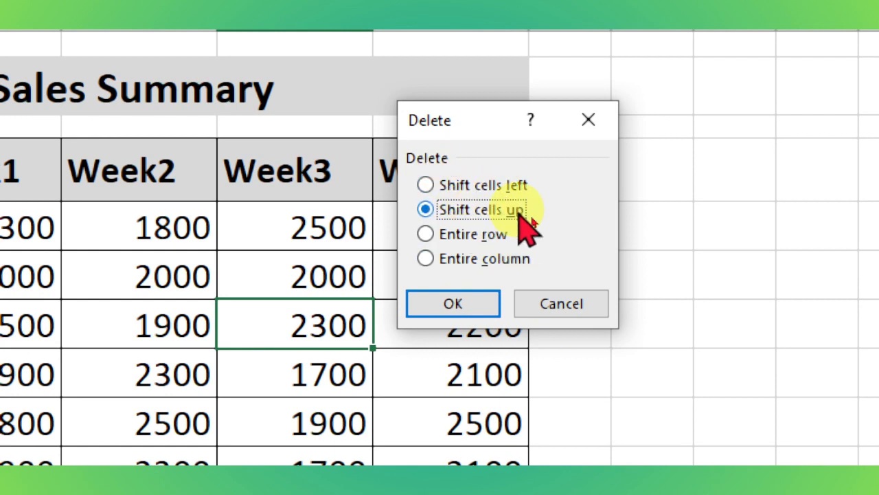
click(522, 185)
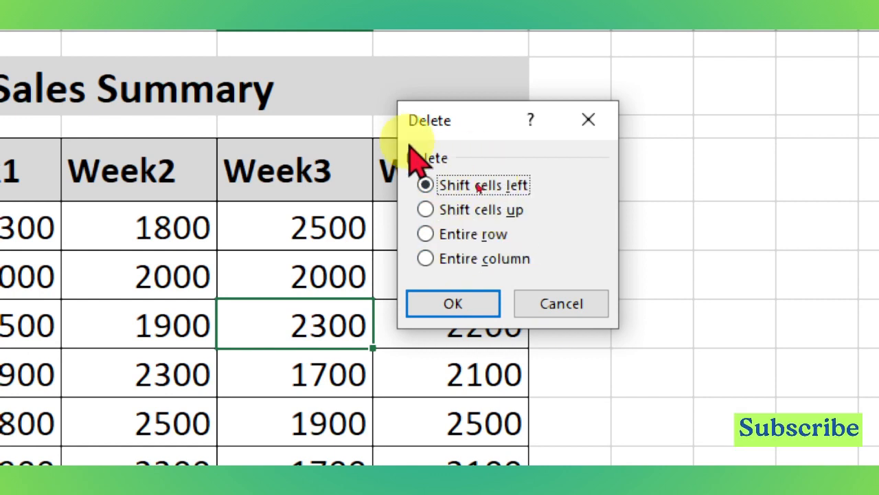
click(454, 234)
click(452, 261)
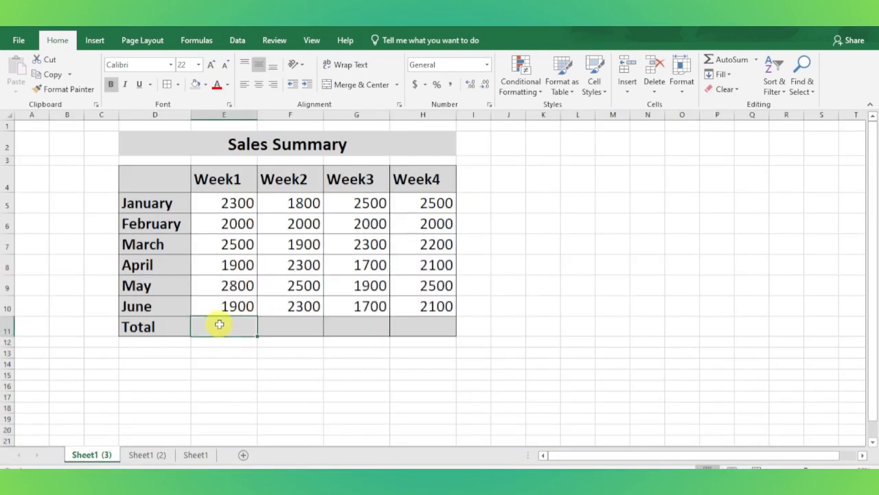
Sum the Week1 values into the Total row with AutoSum and fill the formula across to Week4
key(alt+equal)
key(Return)
click(220, 323)
drag(257, 337, 455, 337)
click(294, 247)
Select the Sales Summary table and insert a 3-D pie chart placed beside it
click(96, 44)
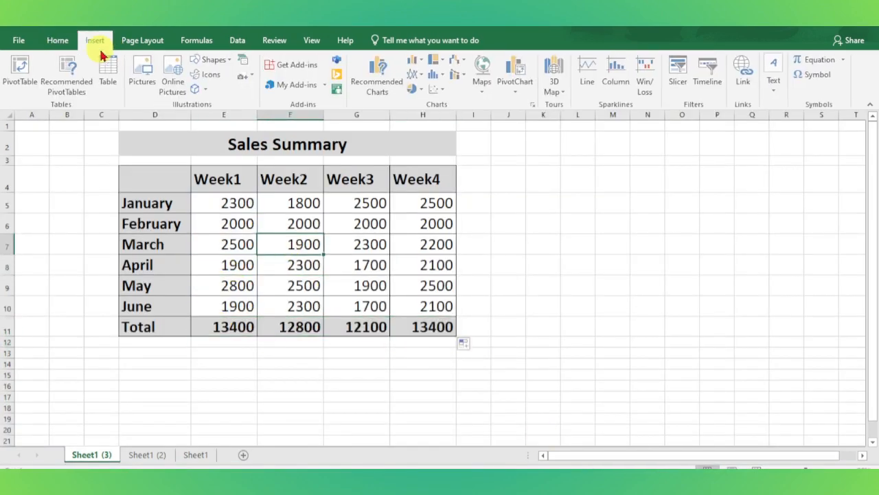
click(169, 152)
click(228, 265)
drag(231, 149, 288, 326)
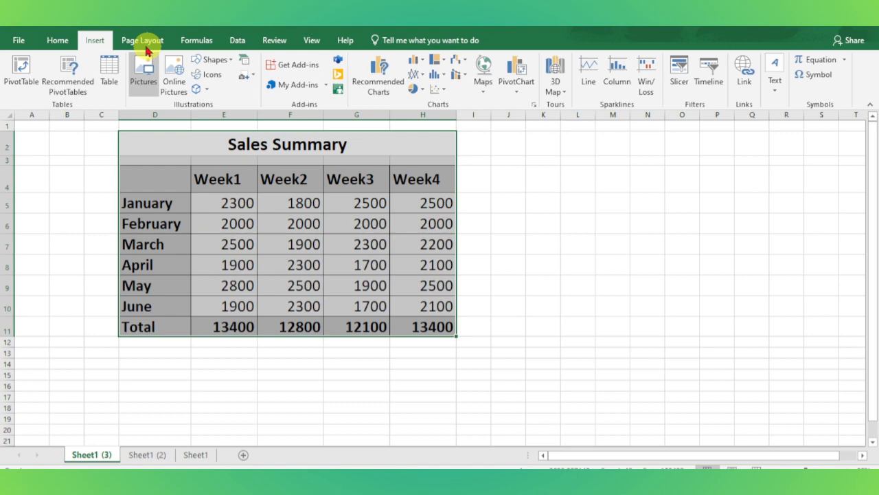
click(414, 88)
click(425, 181)
drag(358, 221, 549, 163)
click(504, 373)
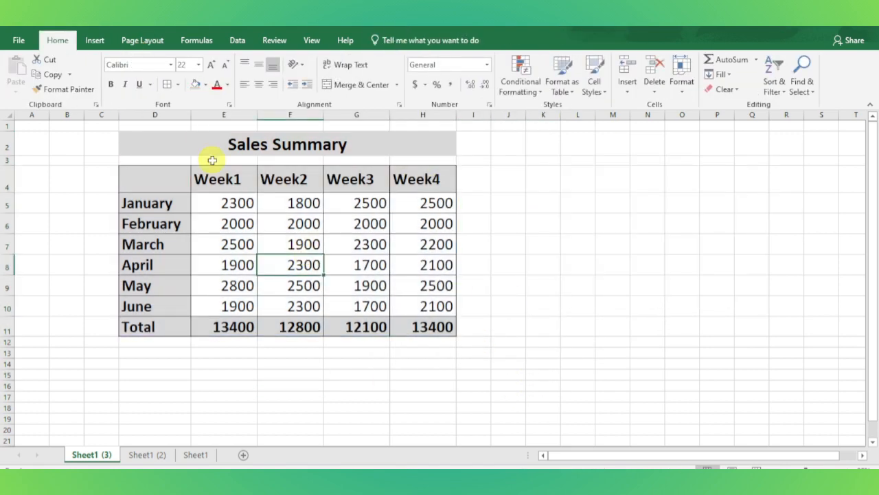
Select the table's data and insert a Pareto chart placed beside the table
drag(210, 163, 439, 329)
click(94, 40)
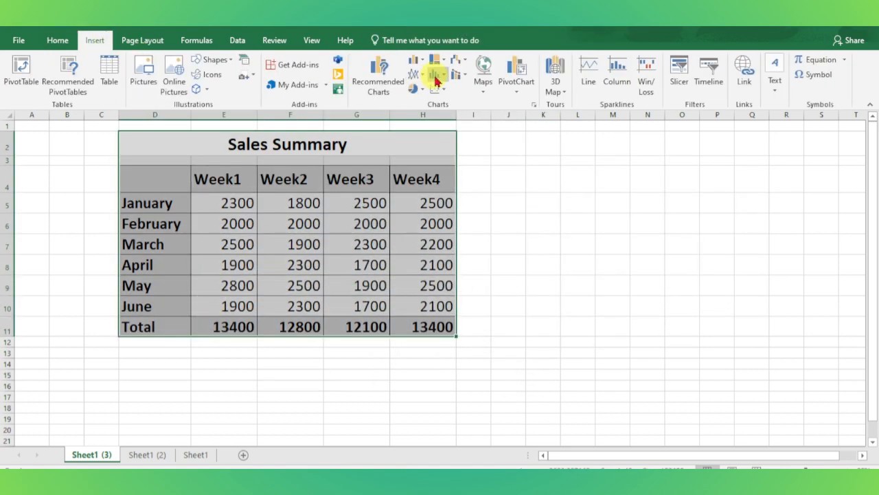
click(434, 72)
click(476, 106)
drag(534, 213, 694, 156)
click(648, 326)
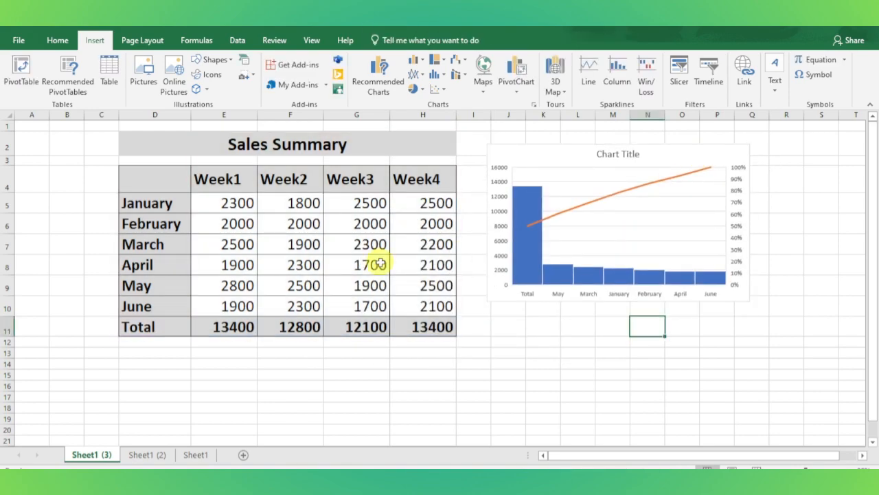
Enlarge the Pareto chart by dragging its corner outward
click(353, 304)
click(659, 275)
drag(749, 301, 777, 332)
click(682, 375)
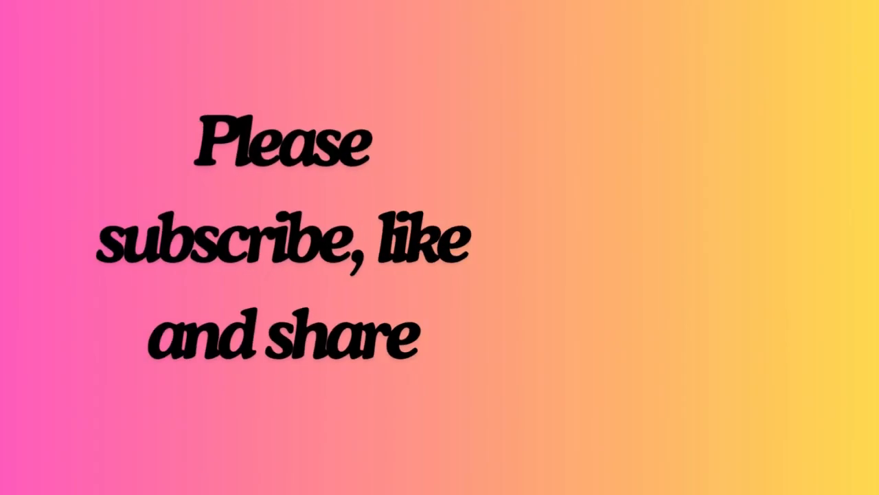